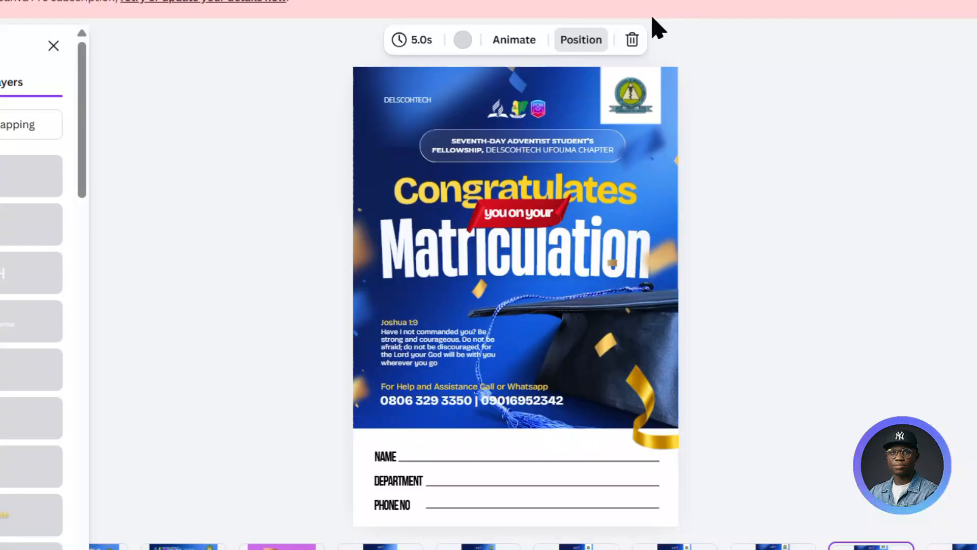
# Step: Set the transparency of the text group on page 18 to 0
pyautogui.click(607, 225)
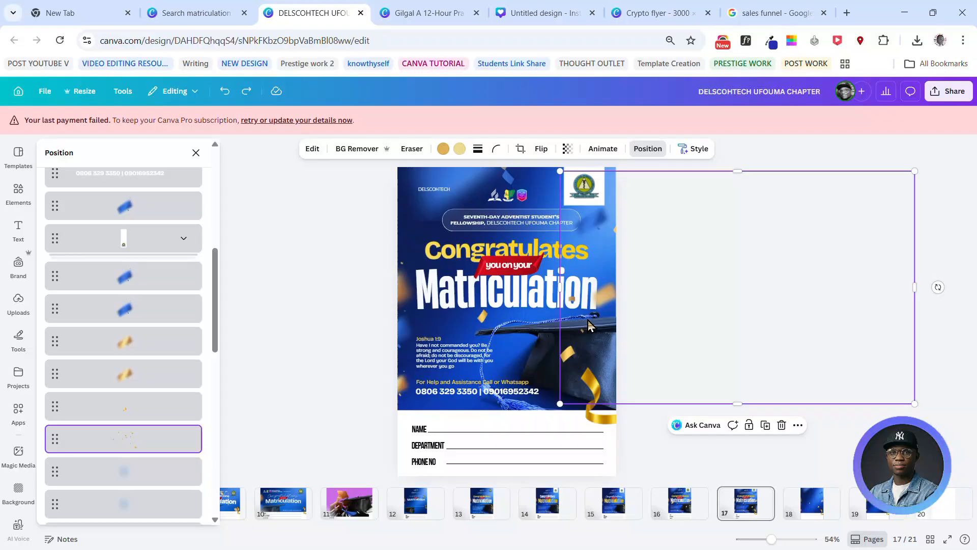
pyautogui.click(815, 513)
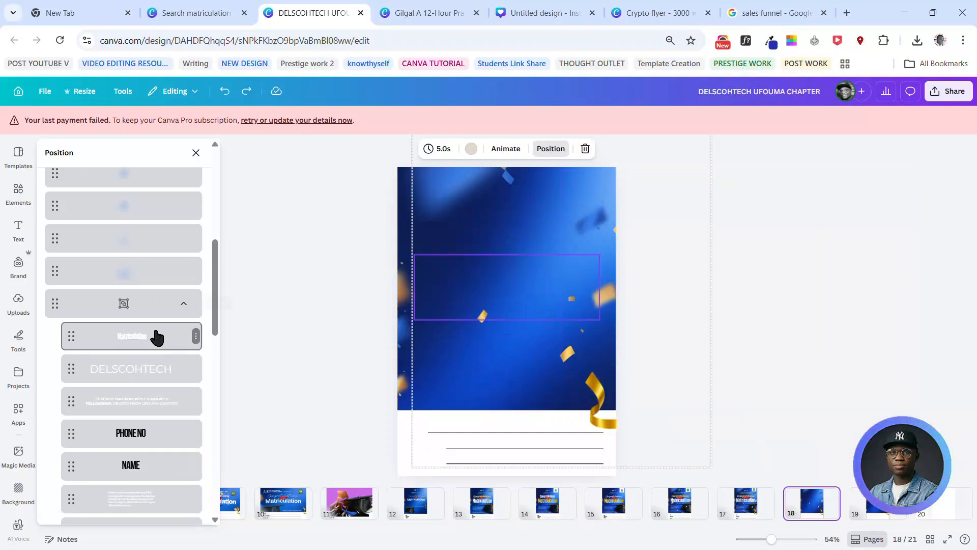
pyautogui.click(148, 308)
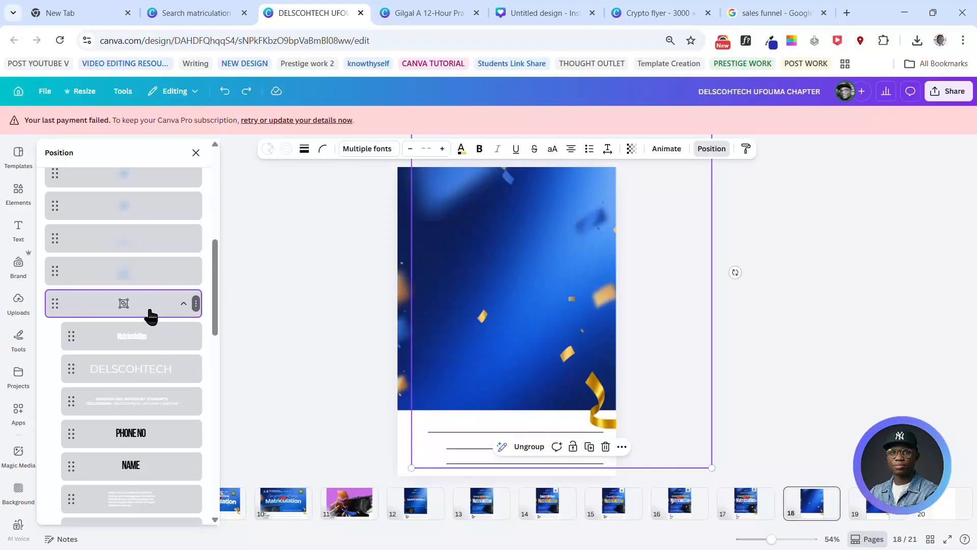
pyautogui.click(632, 149)
pyautogui.moveTo(671, 192); pyautogui.dragTo(577, 213)
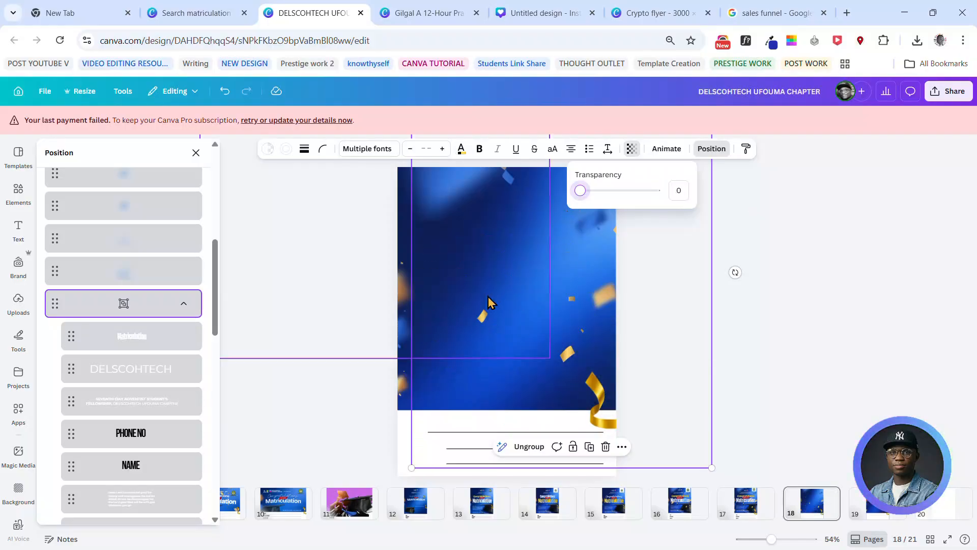
# Step: Delete page 19, which repeats the background of page 18, and return to page 18
pyautogui.click(882, 519)
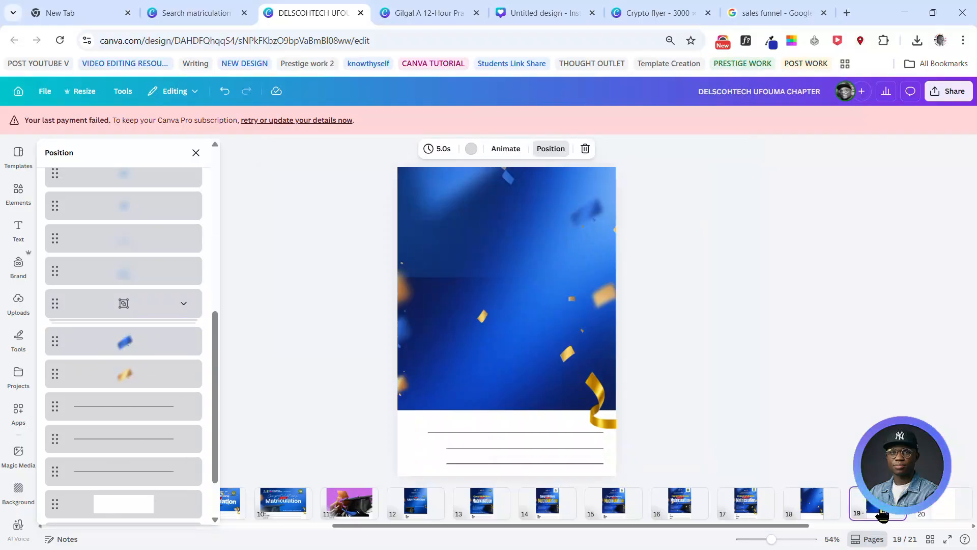
pyautogui.press('Delete')
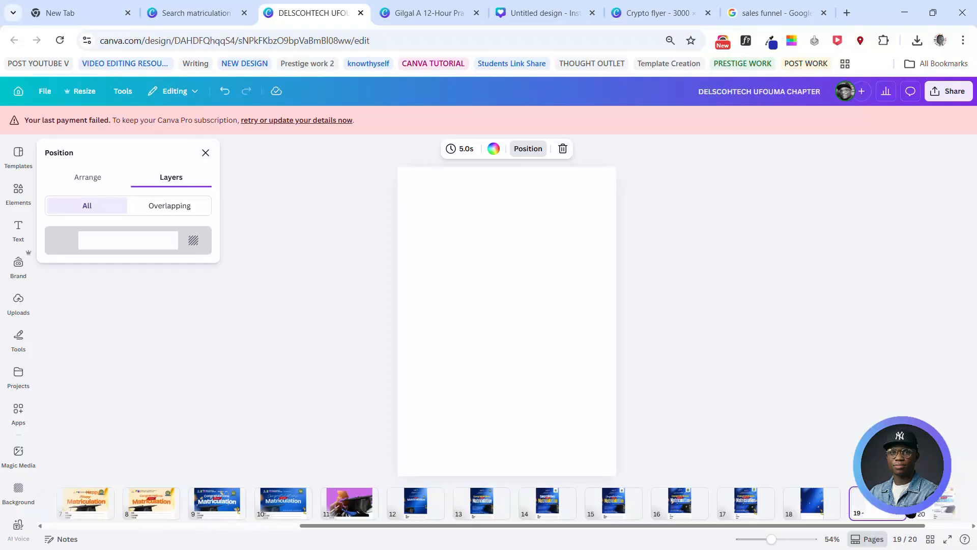
pyautogui.click(818, 508)
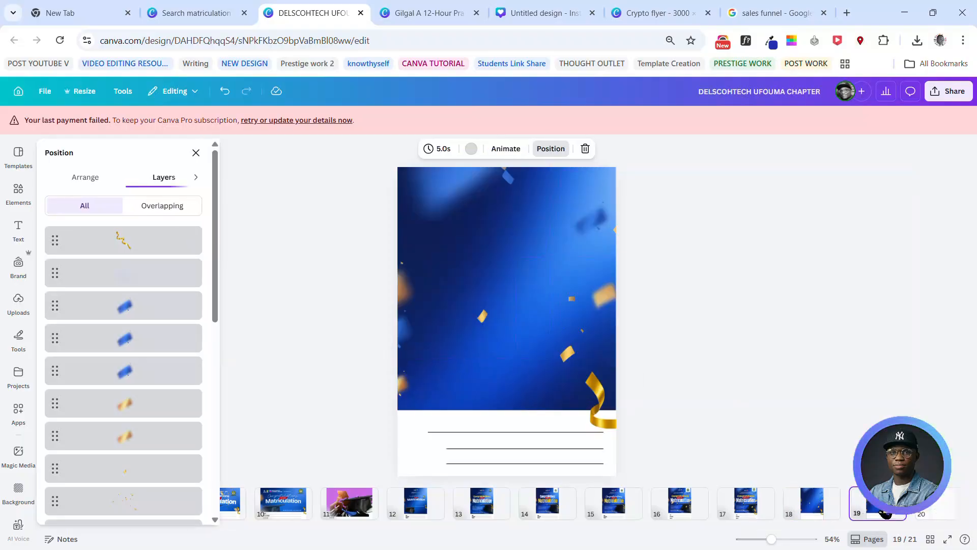
pyautogui.press('Delete')
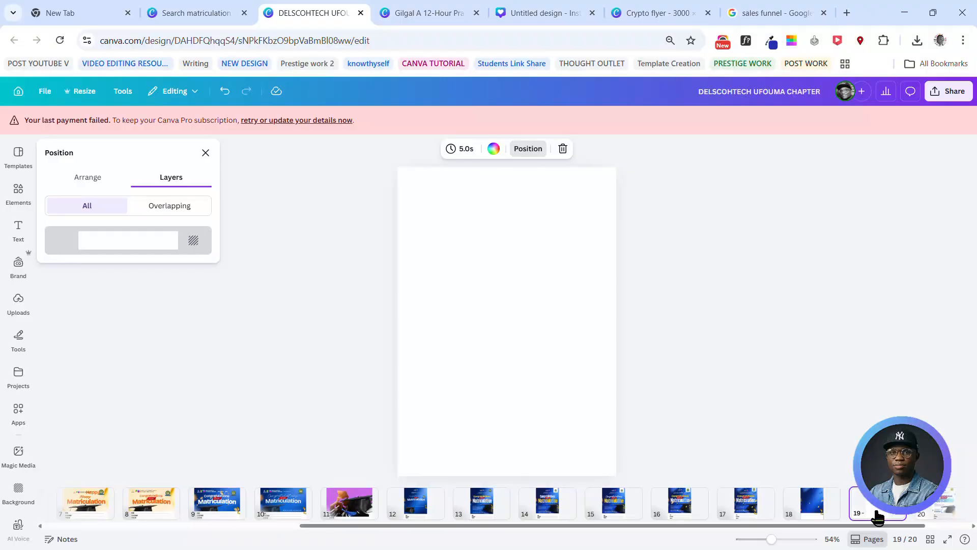
pyautogui.click(800, 504)
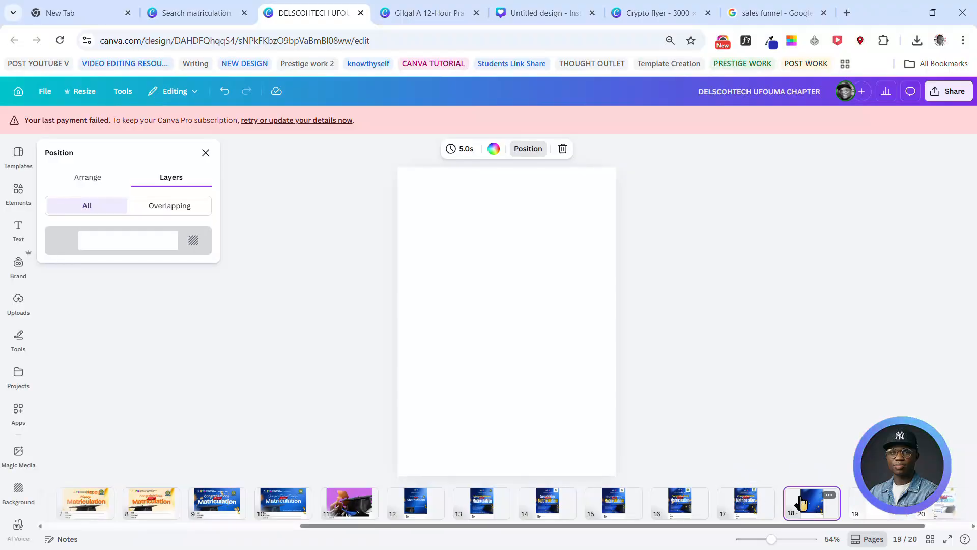
# Step: Move the overlay images on page 18 aside and place its blue gradient background image on blank page 19
pyautogui.moveTo(483, 275); pyautogui.dragTo(666, 261)
pyautogui.moveTo(497, 256); pyautogui.dragTo(650, 245)
pyautogui.moveTo(473, 292); pyautogui.dragTo(666, 222)
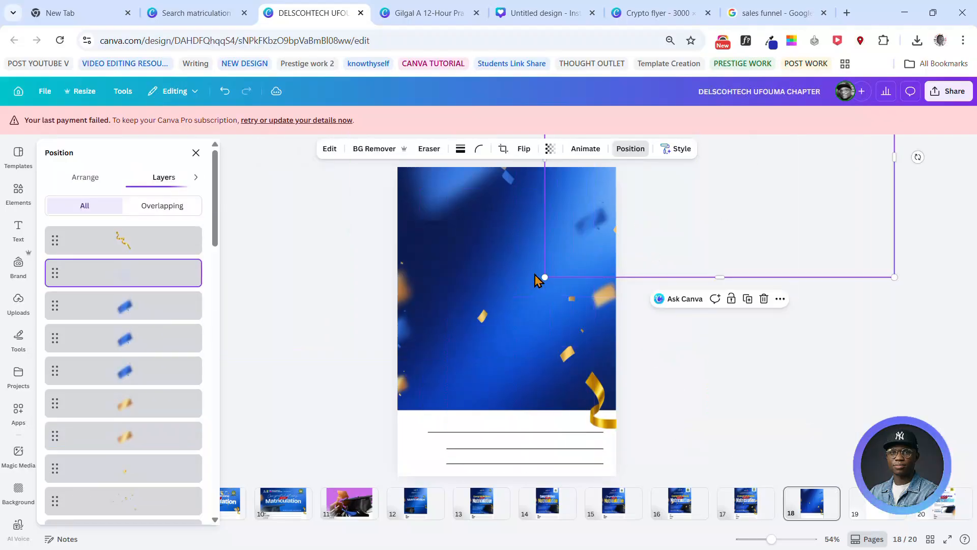
pyautogui.moveTo(460, 310); pyautogui.dragTo(869, 501)
pyautogui.moveTo(615, 375); pyautogui.dragTo(532, 324)
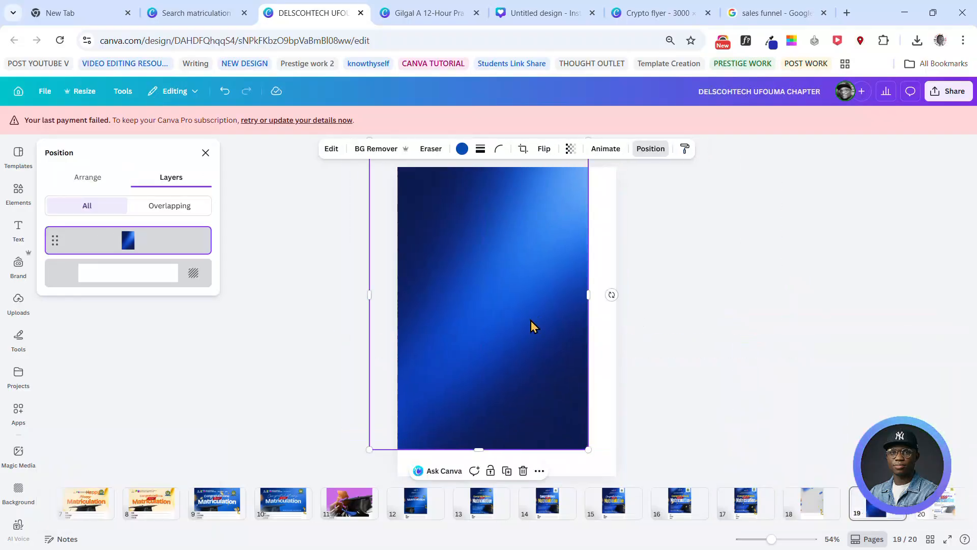
pyautogui.moveTo(530, 266); pyautogui.dragTo(526, 309)
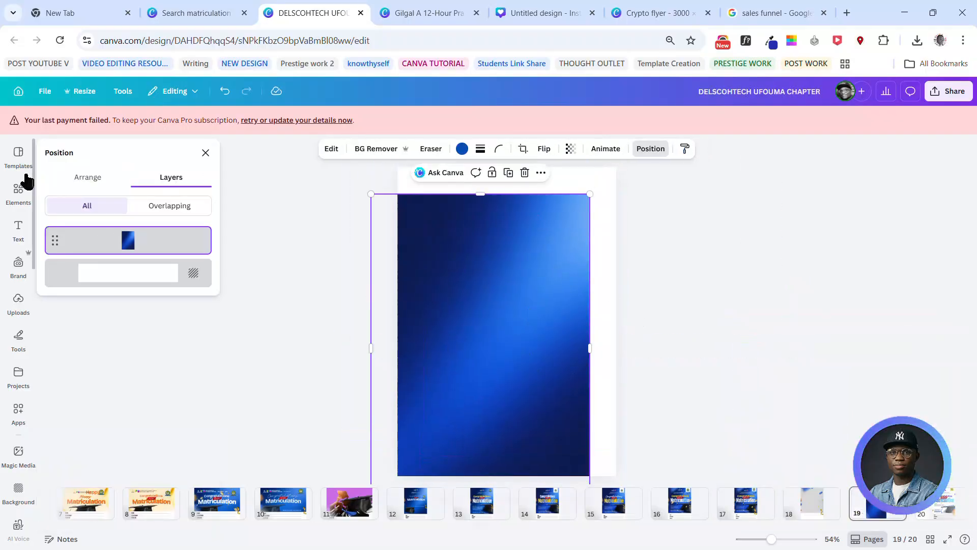
# Step: Search the elements library for "dark gradient blue background" and show all photo results
pyautogui.click(18, 156)
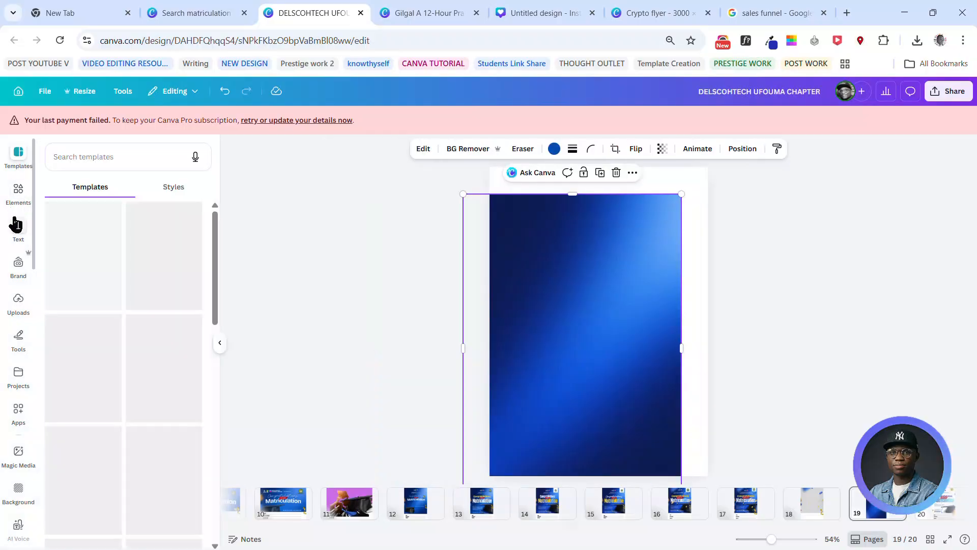
pyautogui.click(19, 190)
pyautogui.click(107, 155)
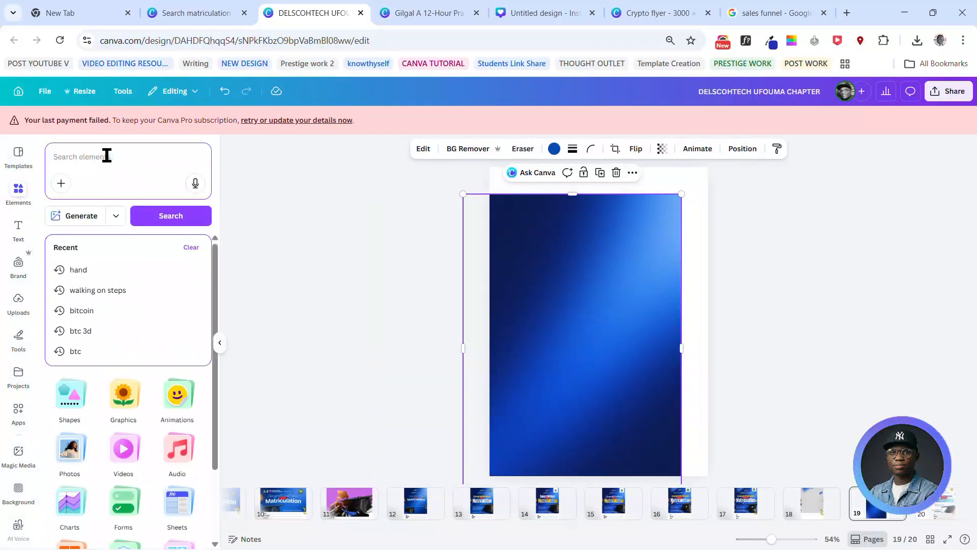
pyautogui.write('dark')
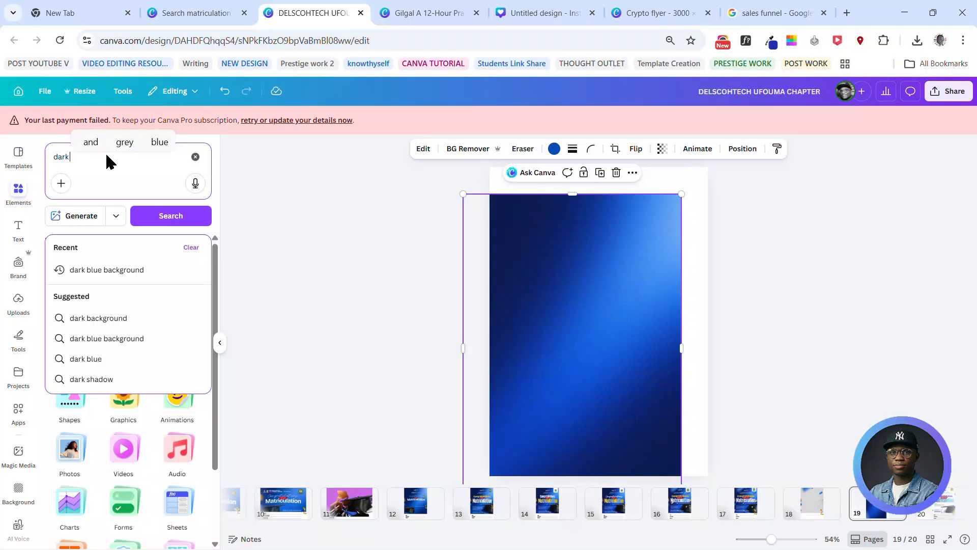
pyautogui.write(' gradient')
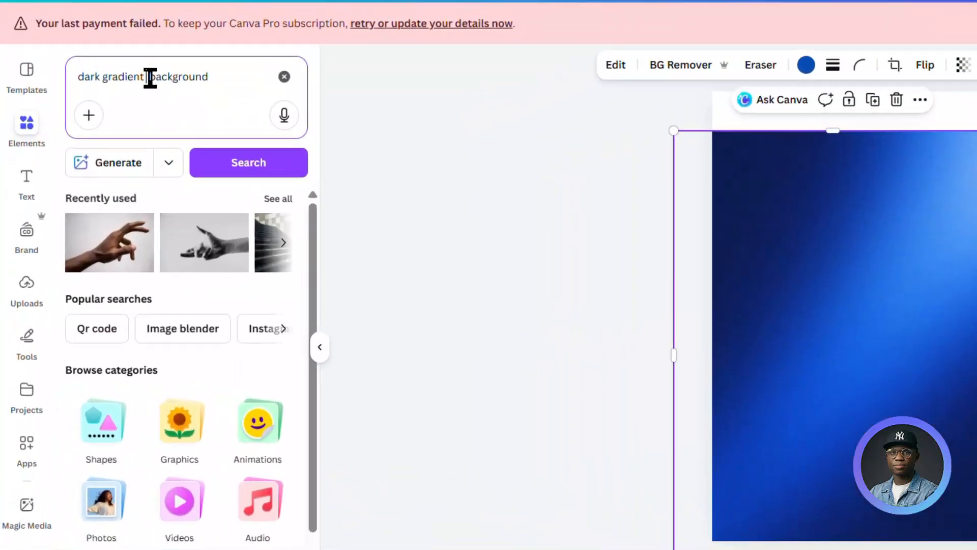
pyautogui.write(' blue')
pyautogui.press('Return')
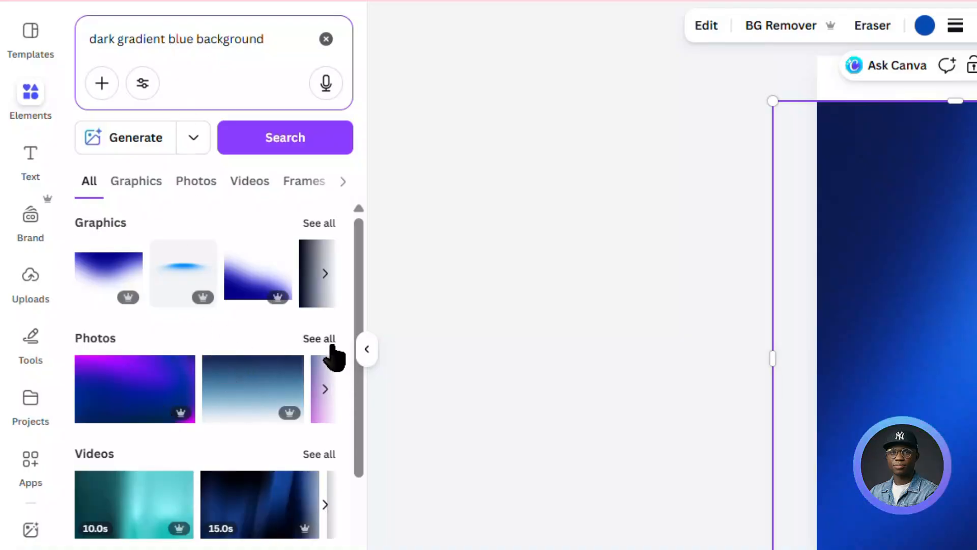
pyautogui.click(324, 340)
# Step: Examine the photo results for gradient images suitable as a flyer background
pyautogui.scroll(-4, 221, 445)
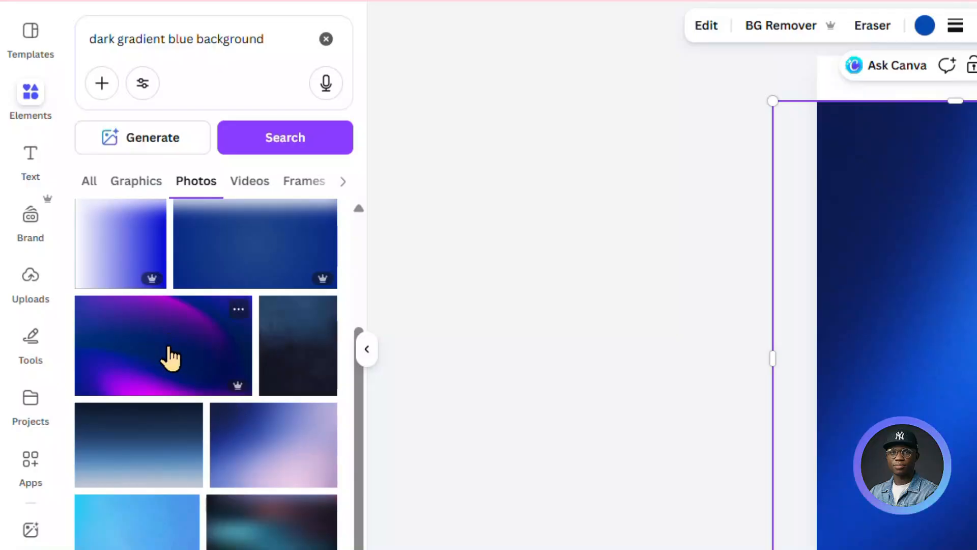
pyautogui.scroll(-5, 168, 360)
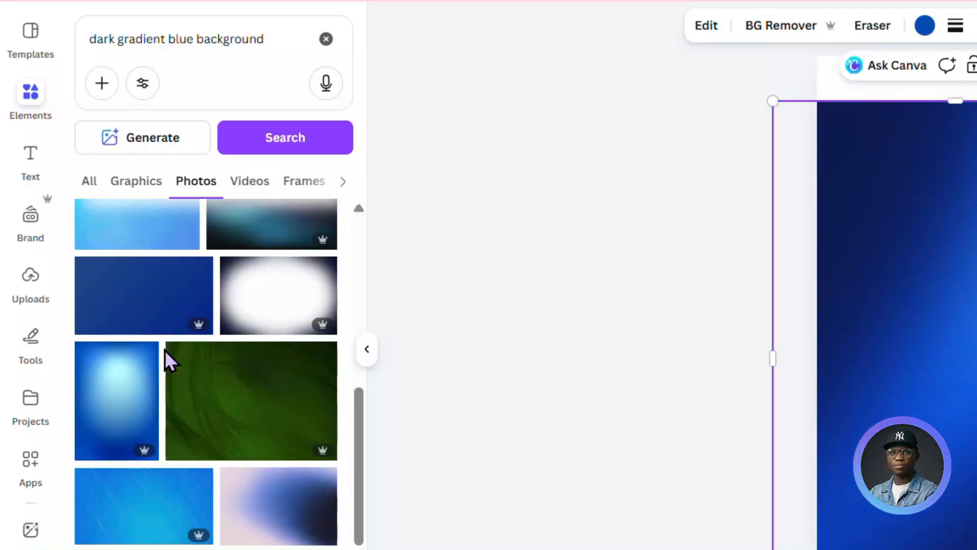
pyautogui.scroll(-6, 163, 379)
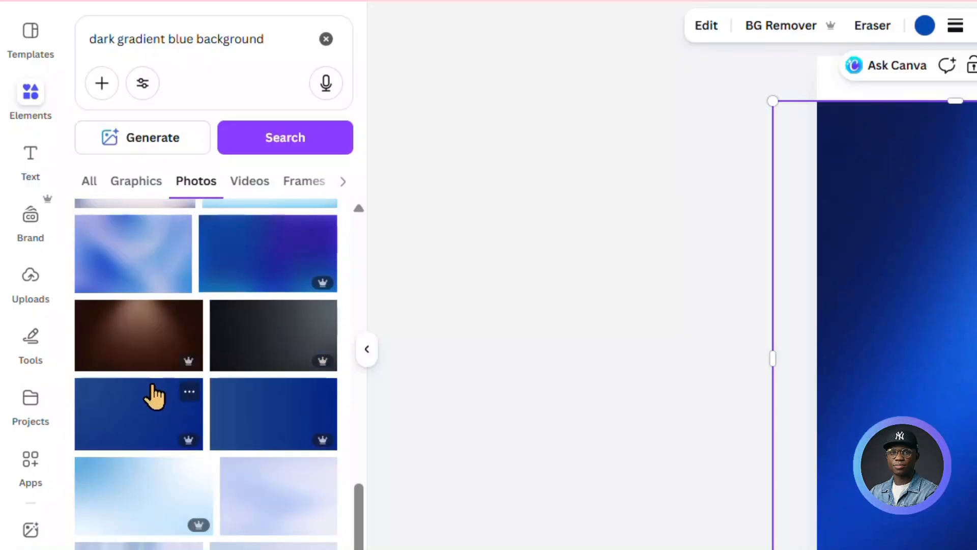
pyautogui.scroll(-10, 301, 484)
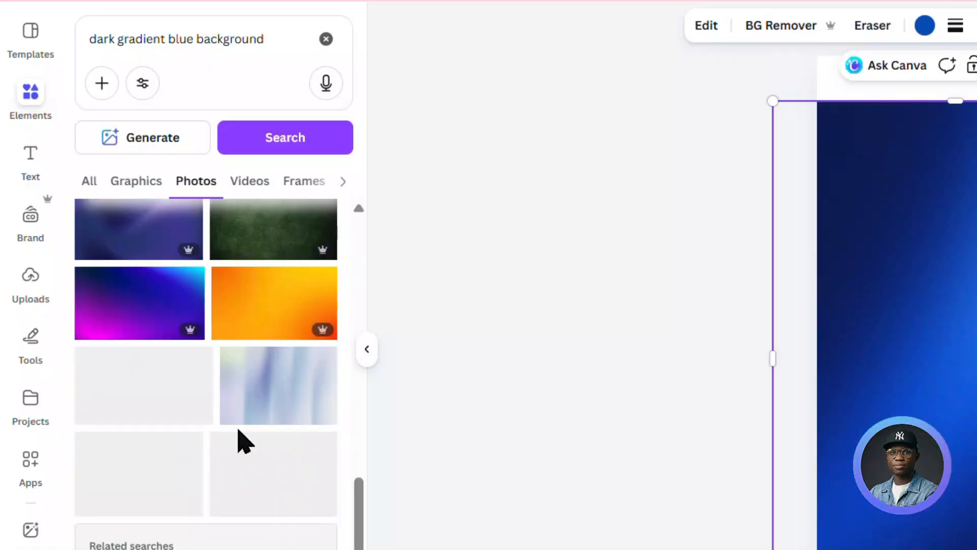
pyautogui.scroll(-1, 240, 406)
pyautogui.scroll(3, 240, 406)
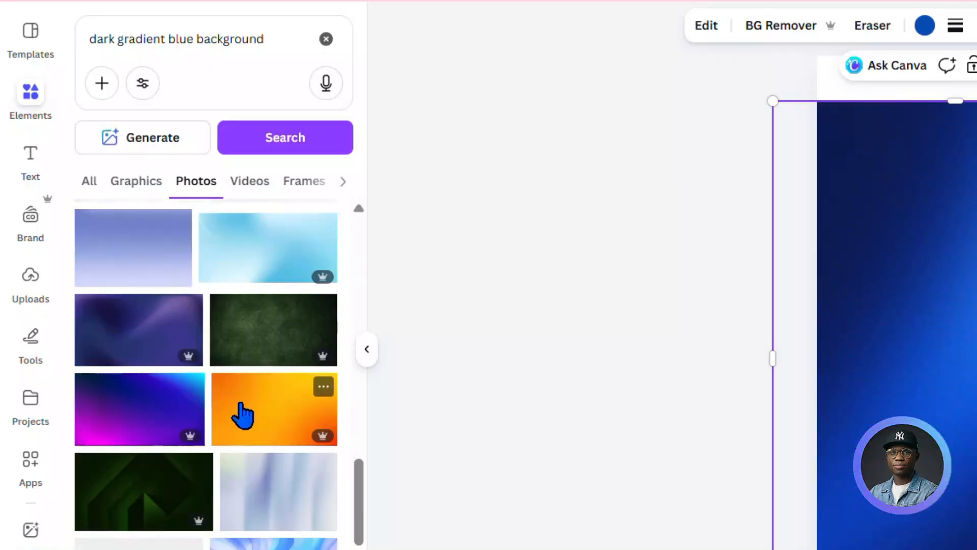
pyautogui.scroll(-3, 240, 407)
pyautogui.scroll(-3, 239, 418)
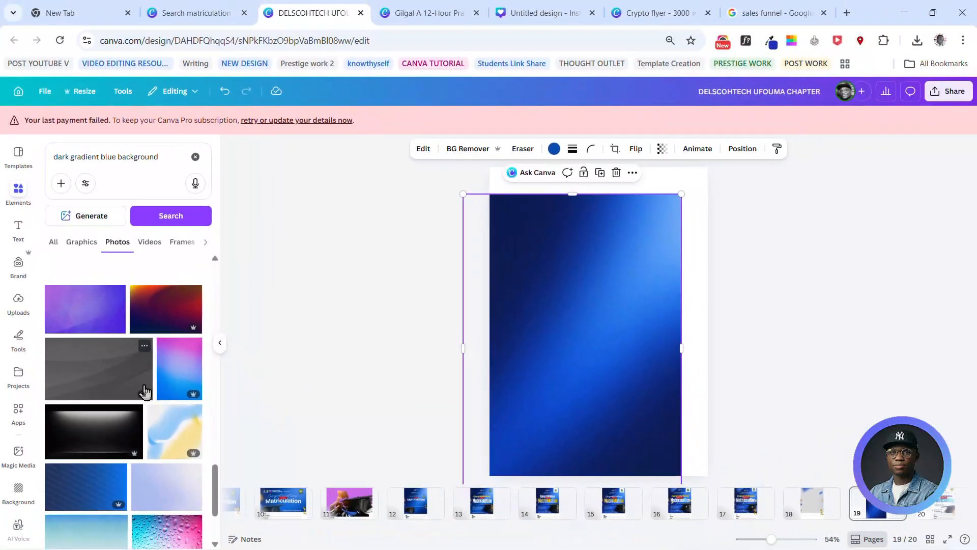
pyautogui.scroll(-6, 224, 374)
pyautogui.scroll(10, 106, 301)
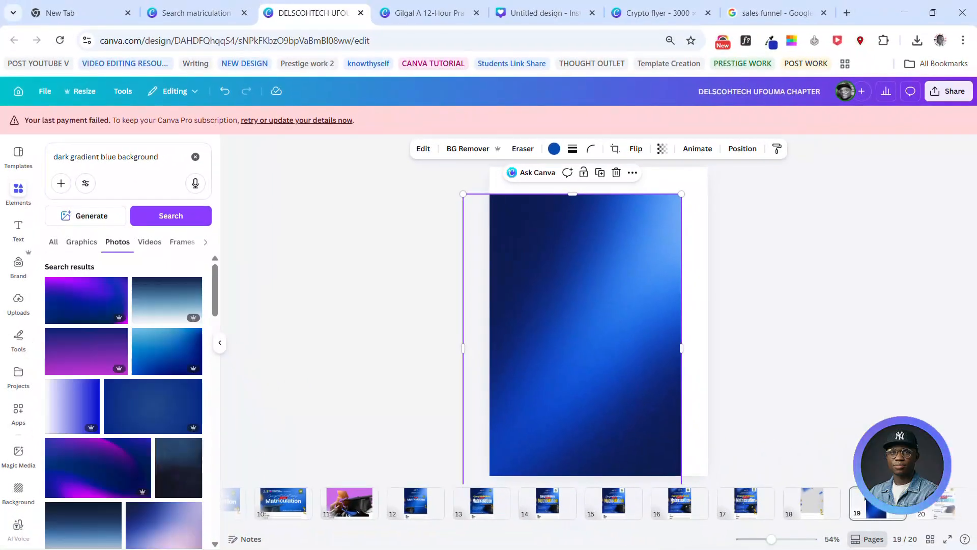
# Step: Add a blank page after page 19 and insert the dark blue and magenta curved gradient photo on it
pyautogui.hscroll(2, 925, 512)
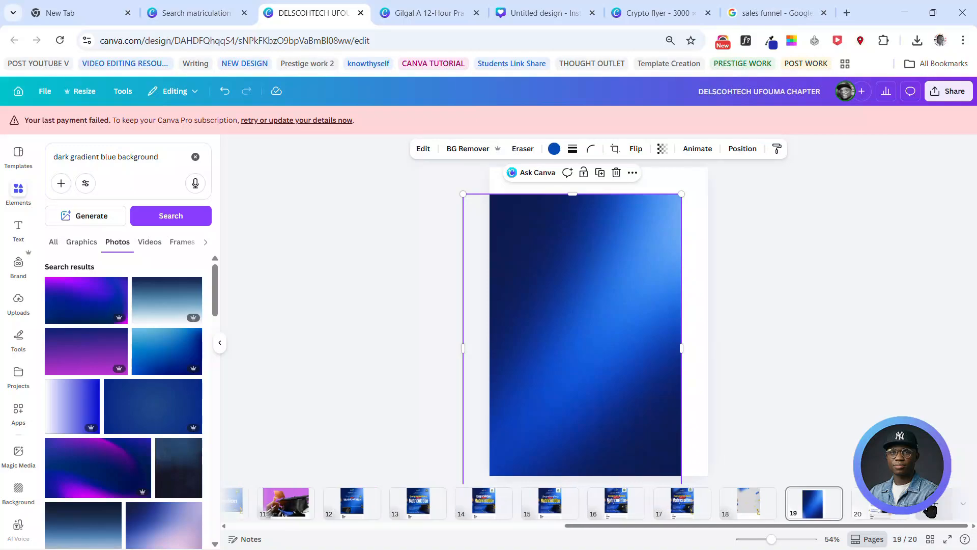
pyautogui.doubleClick(849, 506)
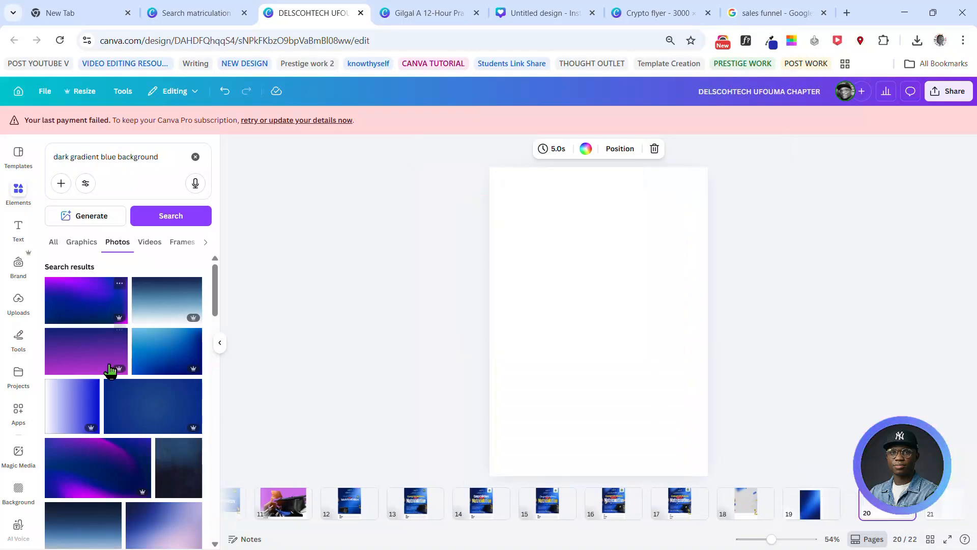
pyautogui.click(109, 482)
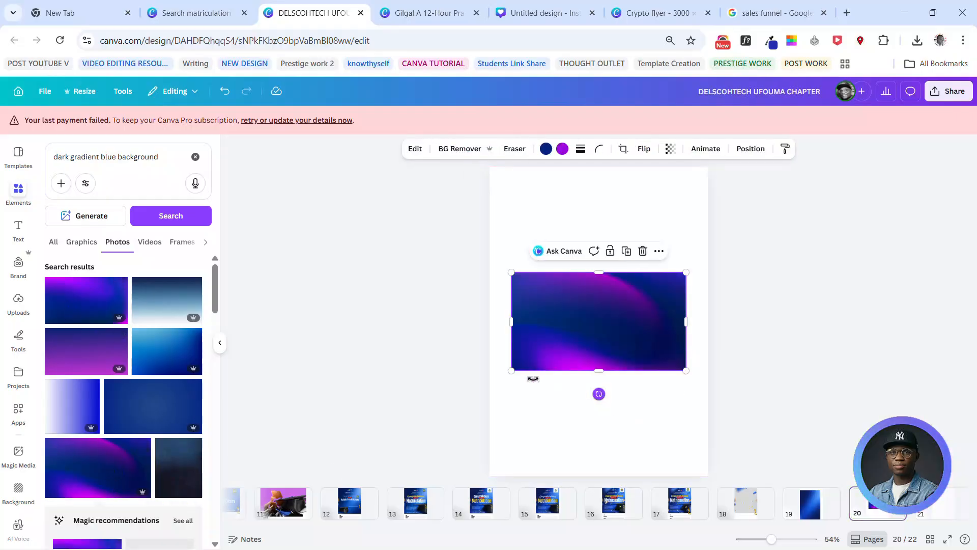
# Step: Rotate the gradient photo 90 degrees clockwise to portrait and enlarge it to cover the whole page
pyautogui.moveTo(533, 379); pyautogui.dragTo(515, 321)
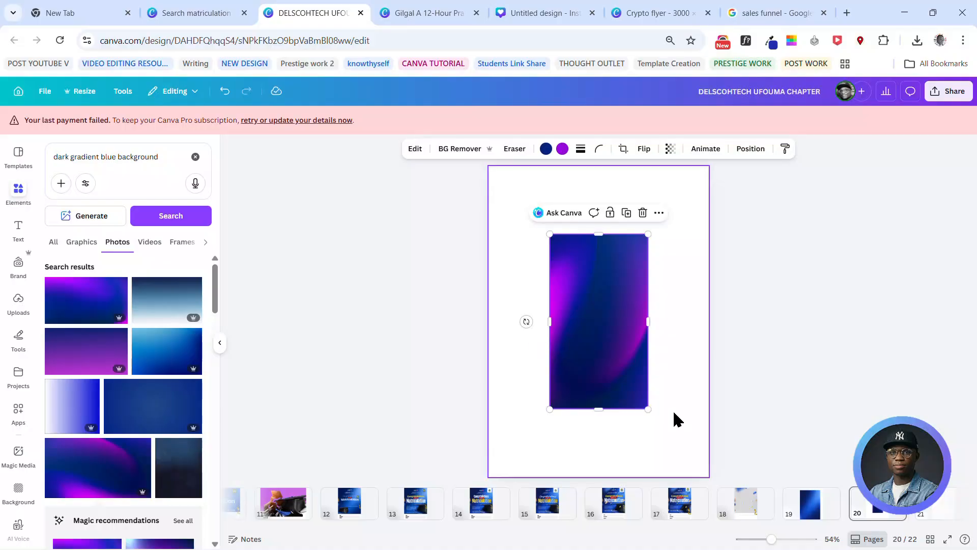
pyautogui.moveTo(648, 409); pyautogui.dragTo(817, 497)
pyautogui.click(802, 365)
pyautogui.click(516, 266)
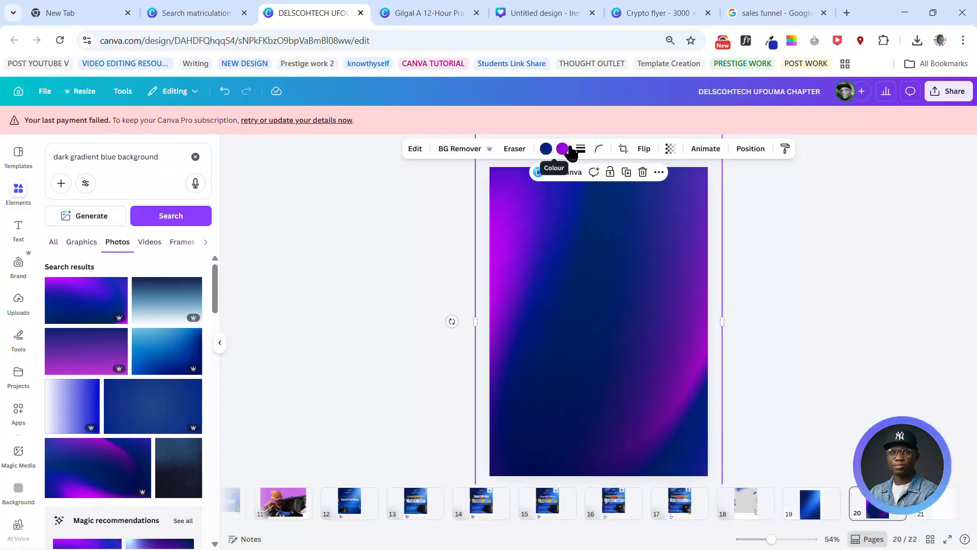
# Step: In the gradient photo's adjustments, edit the purple colour #9809db and set its hue to -23
pyautogui.click(563, 149)
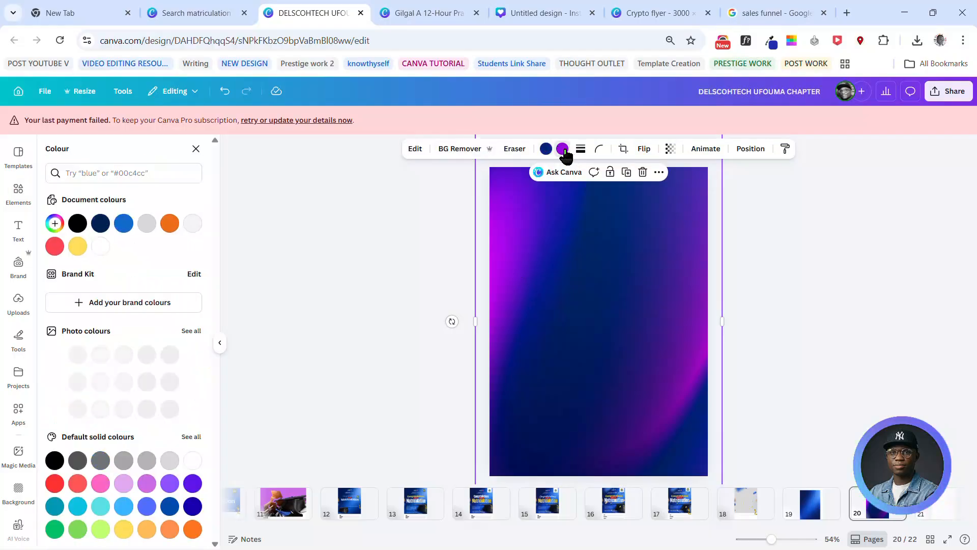
pyautogui.click(413, 148)
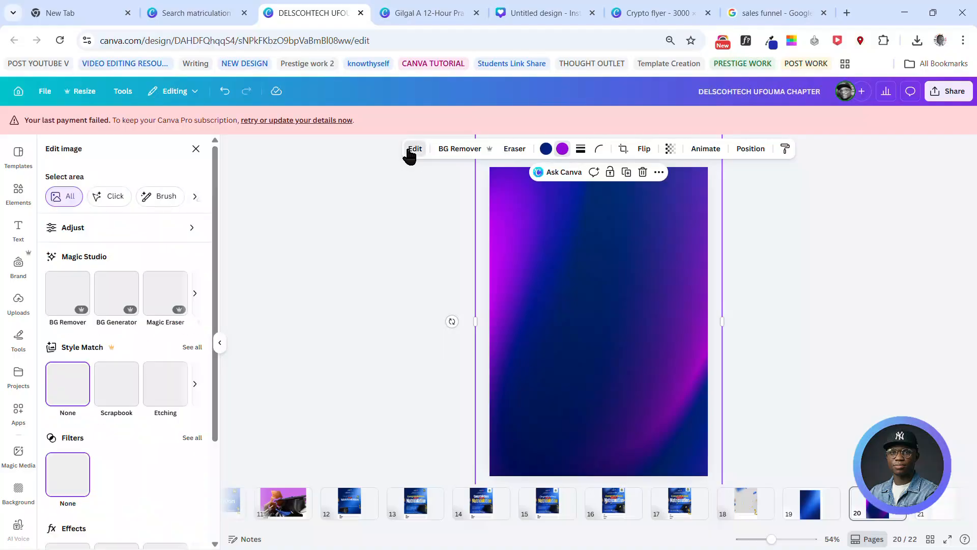
pyautogui.scroll(-3, 122, 402)
pyautogui.scroll(5, 123, 403)
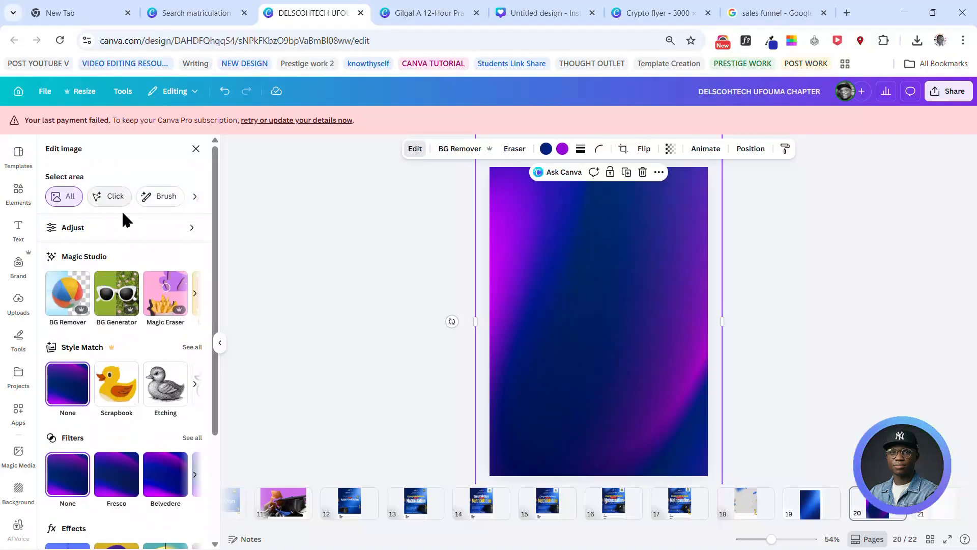
pyautogui.click(155, 233)
pyautogui.scroll(-7, 155, 394)
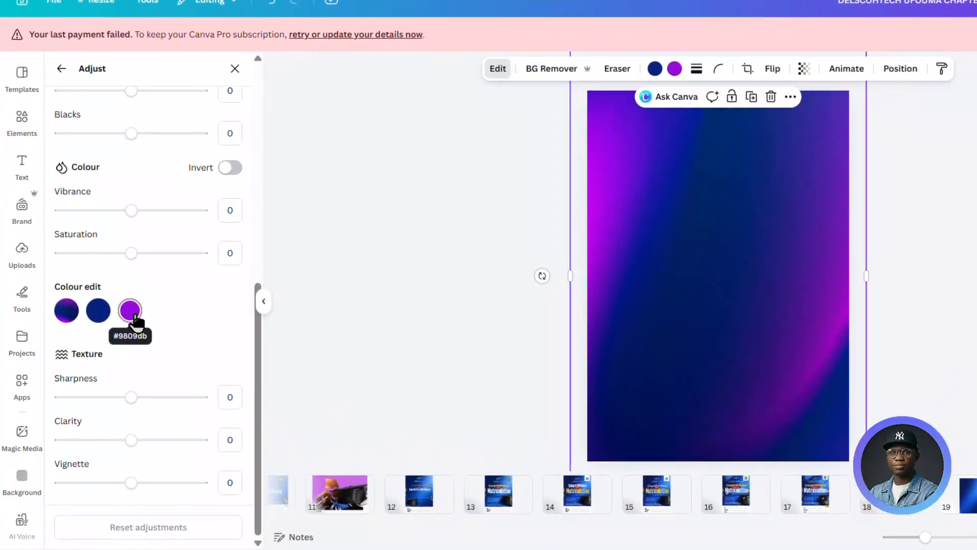
pyautogui.click(131, 309)
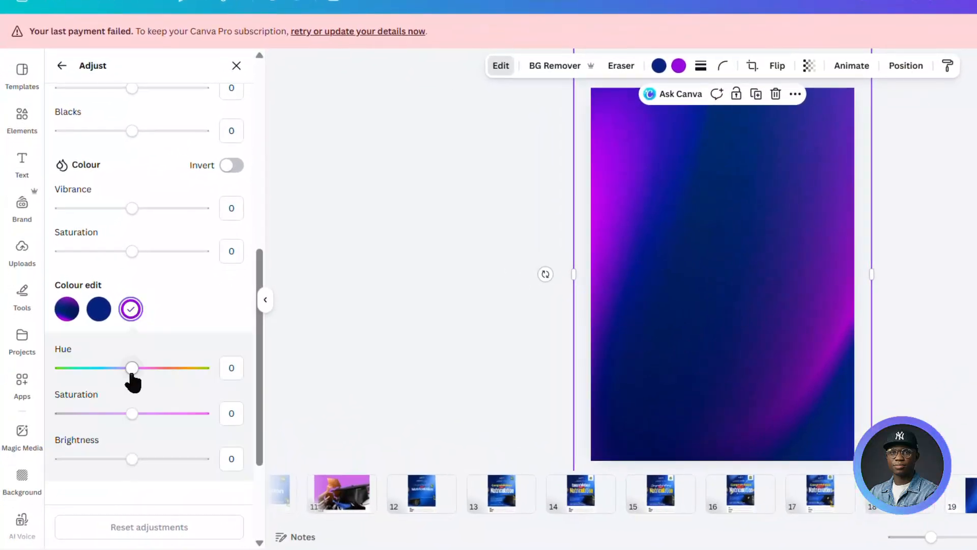
pyautogui.moveTo(133, 375)
pyautogui.mouseDown()
pyautogui.moveTo(200, 371)
pyautogui.moveTo(102, 373)
pyautogui.moveTo(116, 374)
pyautogui.mouseUp()
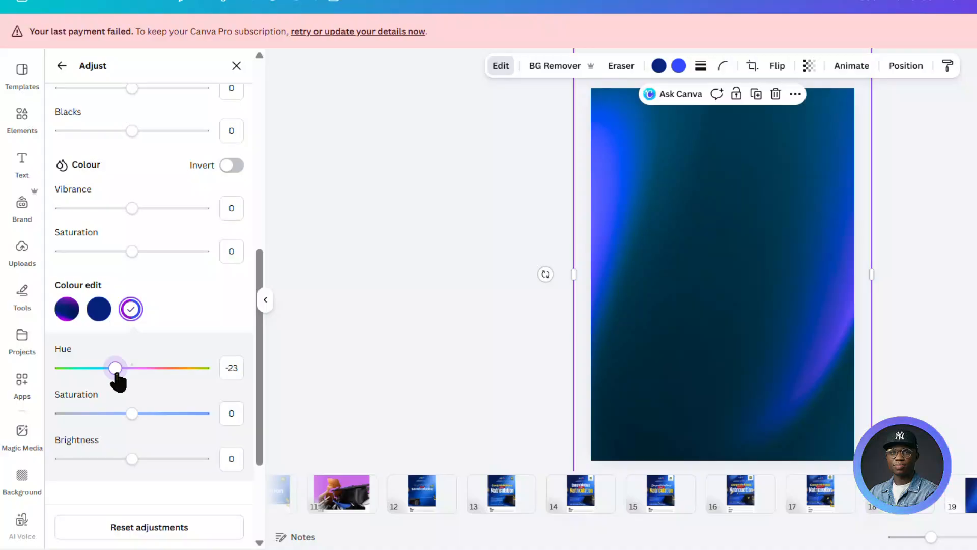
# Step: Search the graphics for "confetti" and insert the falling gold confetti with large blurred pieces on the page
pyautogui.click(947, 240)
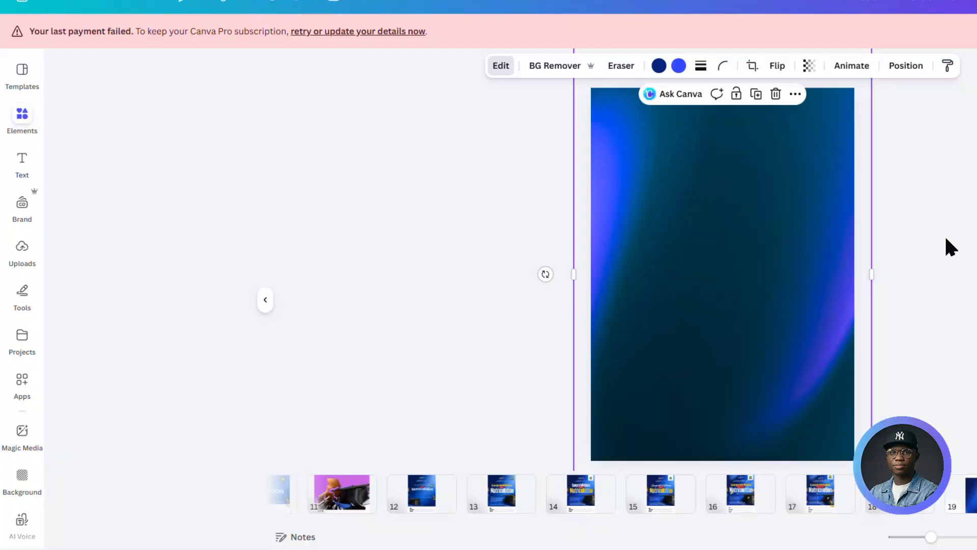
pyautogui.moveTo(203, 77); pyautogui.dragTo(50, 77)
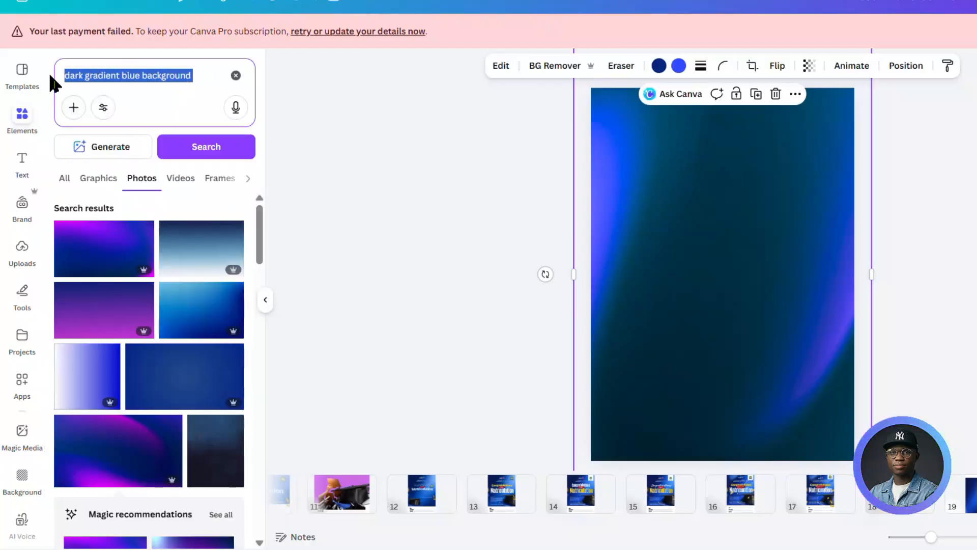
pyautogui.write('confett')
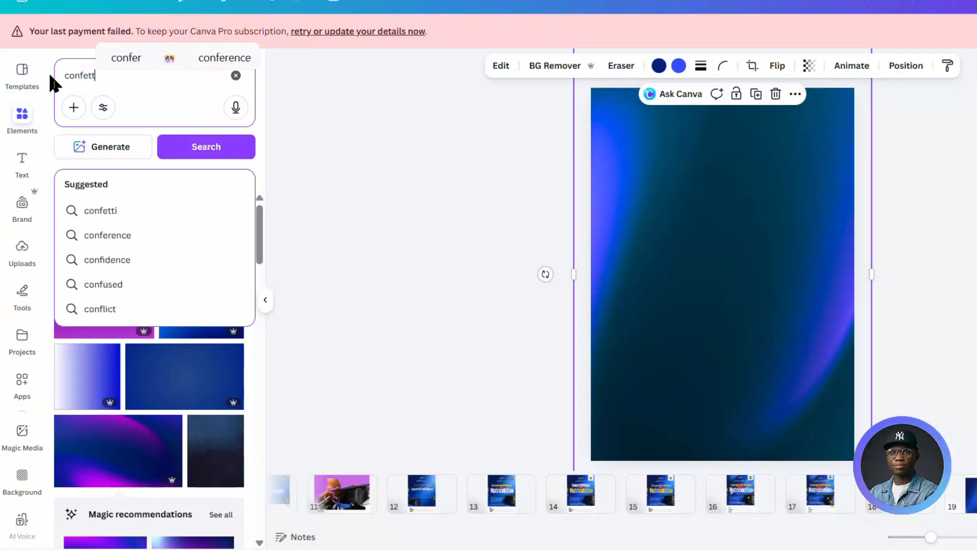
pyautogui.write('i')
pyautogui.press('Return')
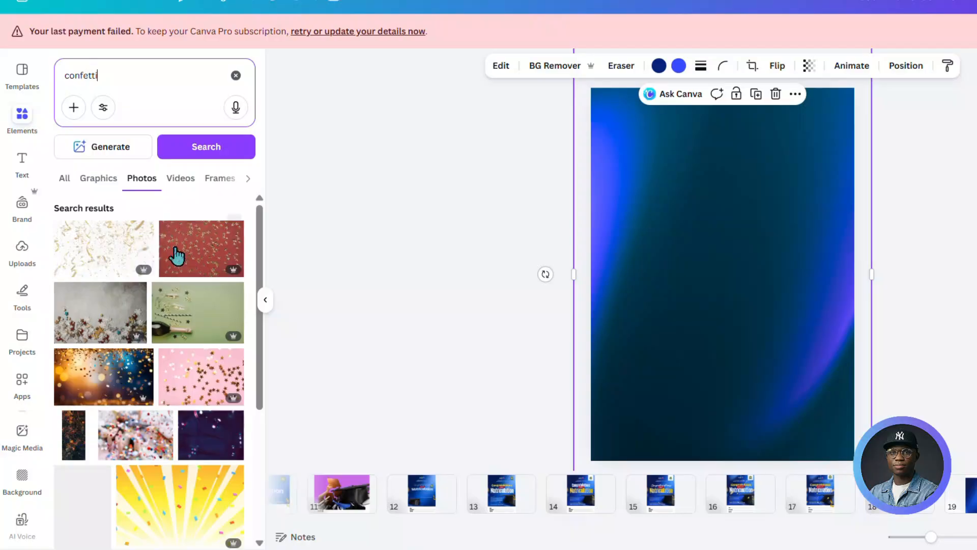
pyautogui.click(92, 182)
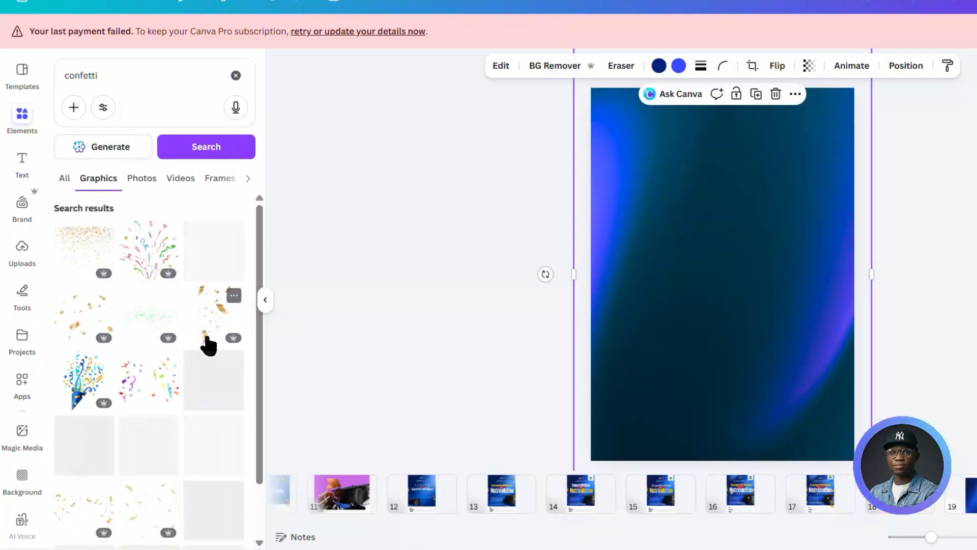
pyautogui.click(207, 340)
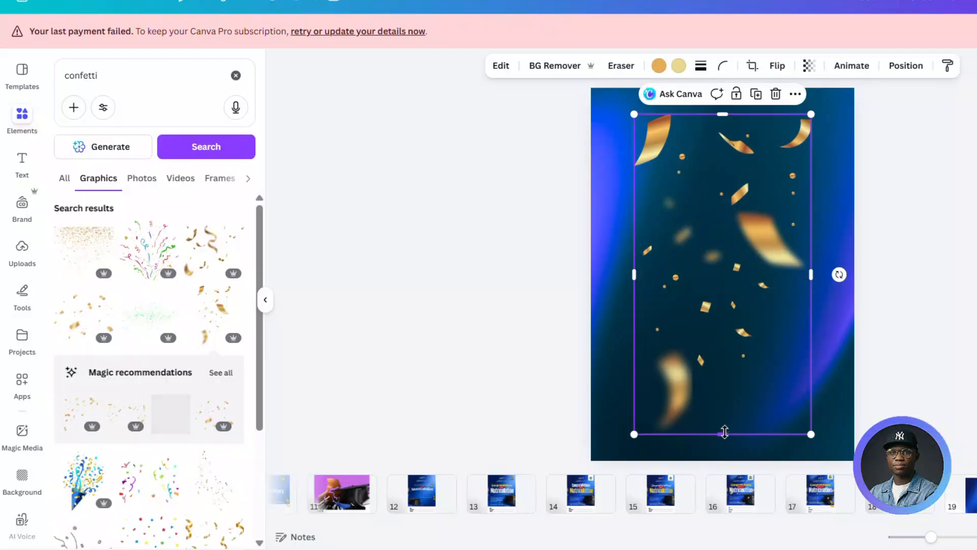
# Step: Crop the confetti graphic to its single large blurred ribbon piece and enlarge it
pyautogui.moveTo(723, 434); pyautogui.dragTo(722, 281)
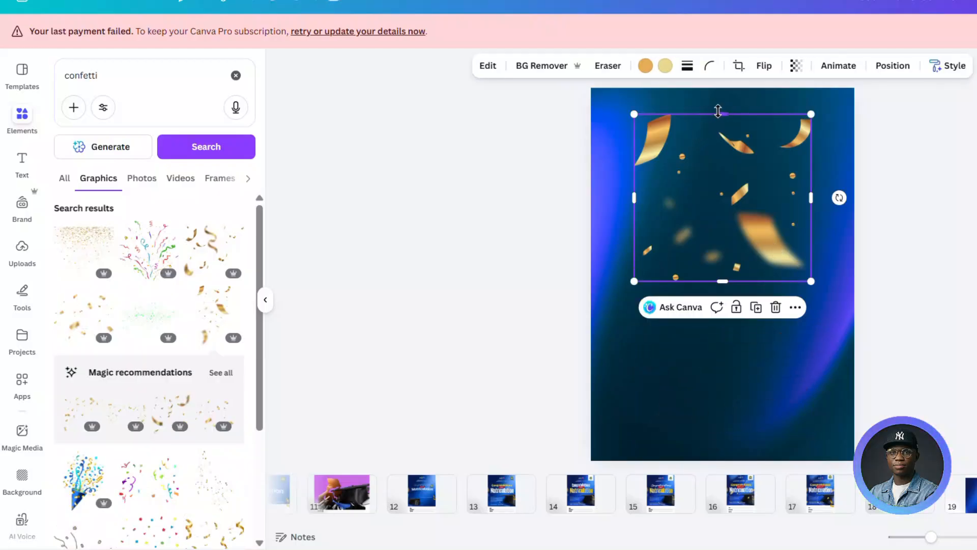
pyautogui.moveTo(721, 112); pyautogui.dragTo(728, 202)
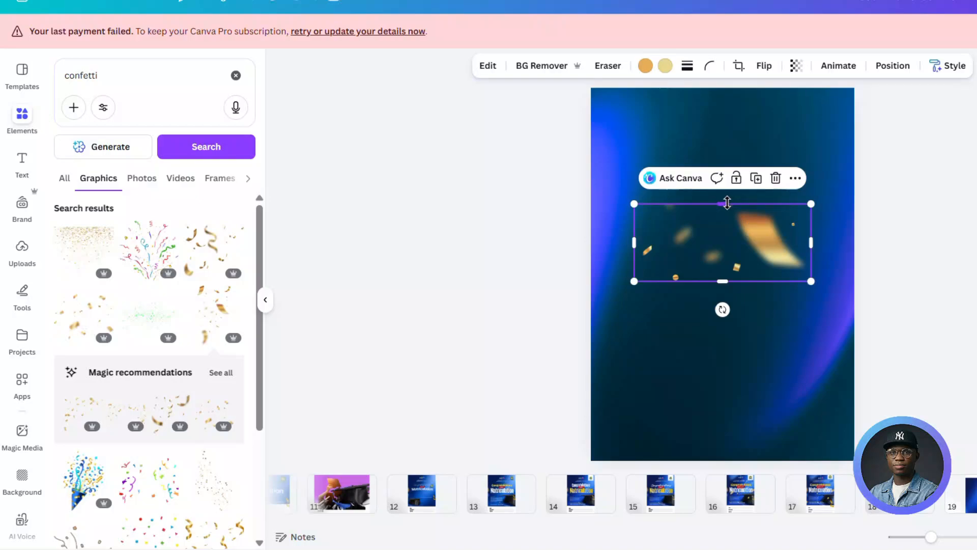
pyautogui.moveTo(632, 244); pyautogui.dragTo(723, 243)
pyautogui.moveTo(811, 283); pyautogui.dragTo(850, 315)
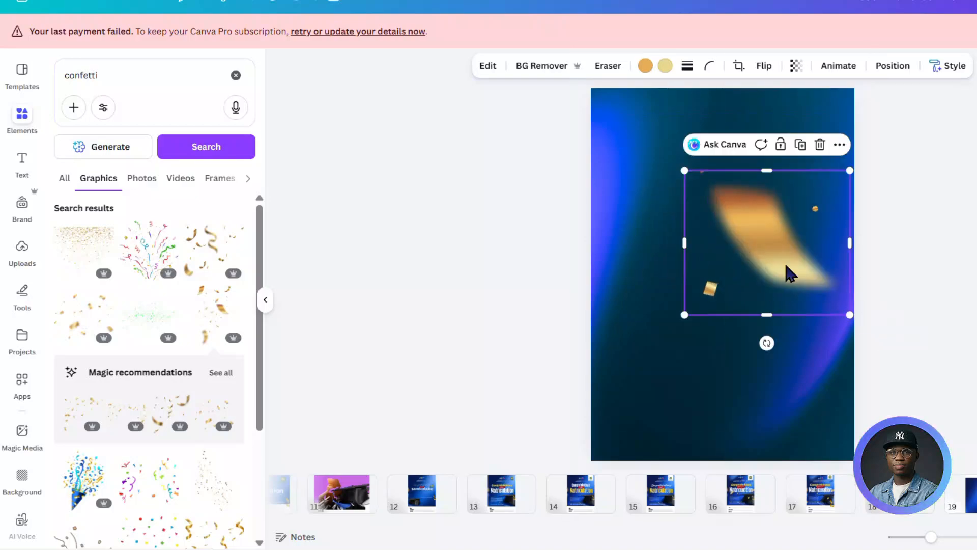
# Step: Open the cropped confetti's image editing options and check the editable colours in its adjustments
pyautogui.click(485, 68)
pyautogui.scroll(-2, 153, 305)
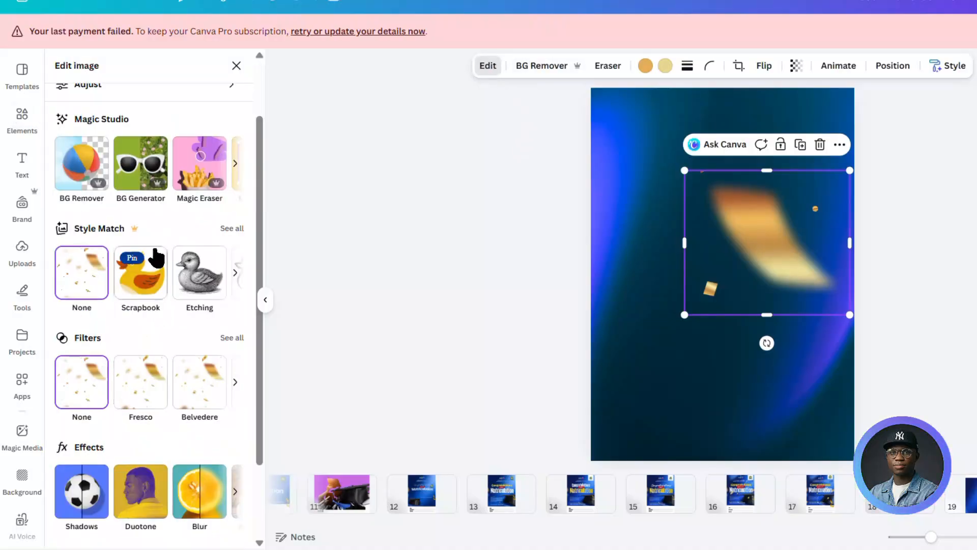
pyautogui.scroll(2, 173, 148)
pyautogui.click(167, 161)
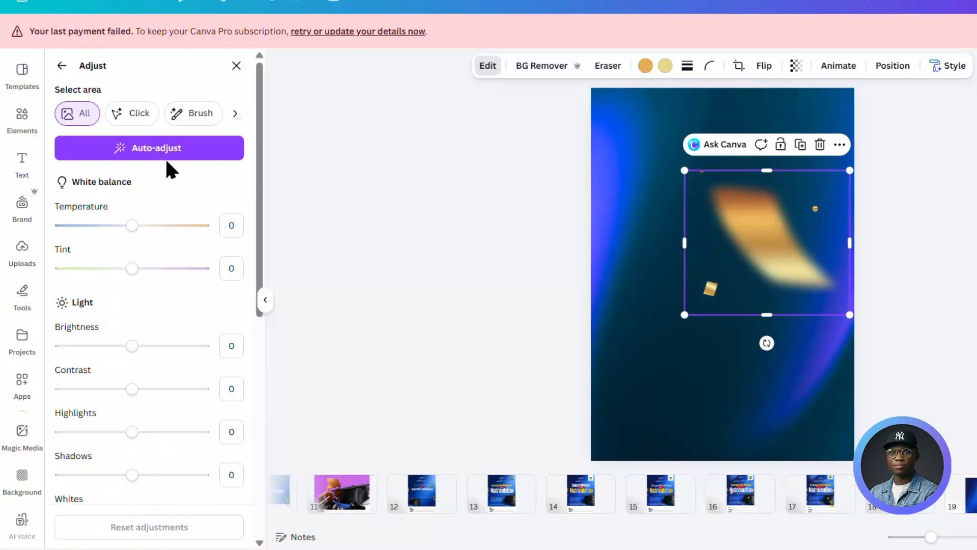
pyautogui.scroll(-8, 171, 417)
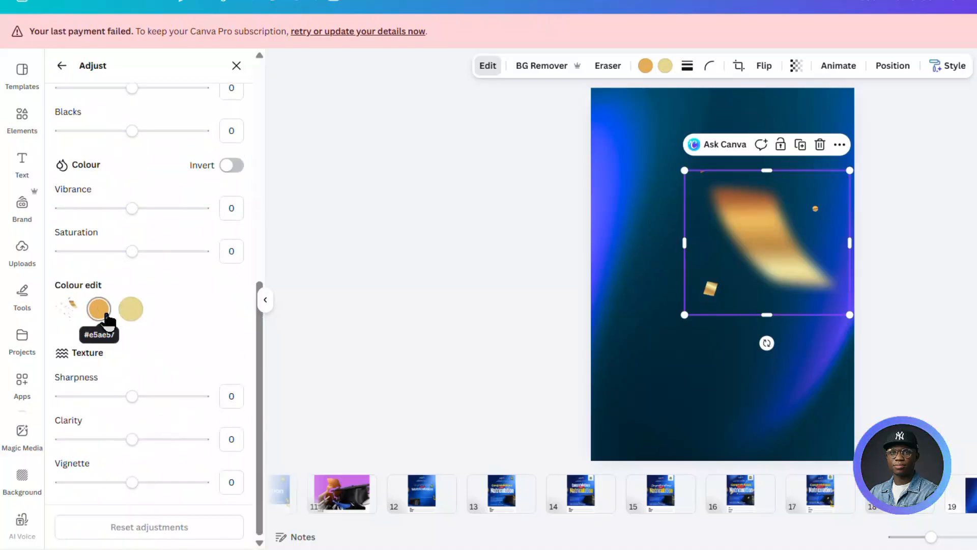
pyautogui.scroll(5, 170, 288)
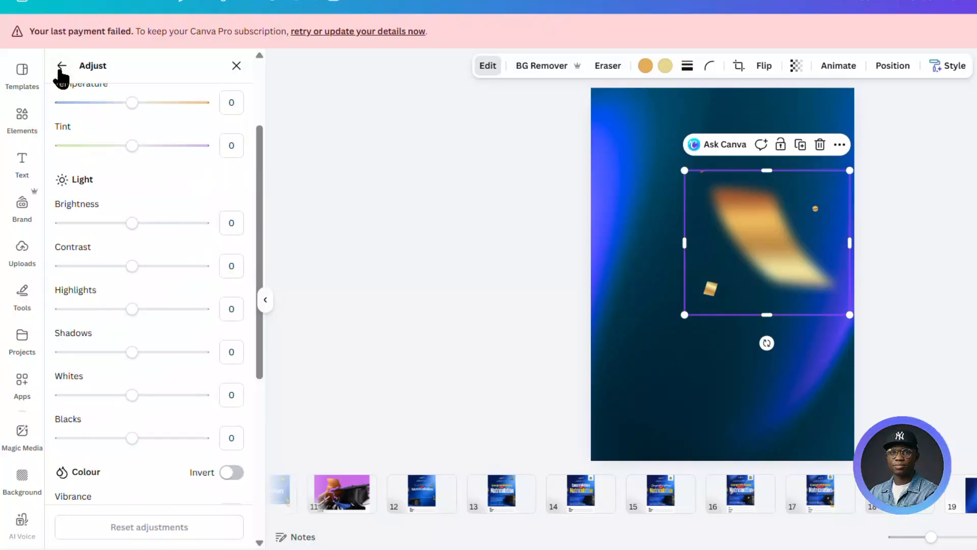
pyautogui.click(62, 65)
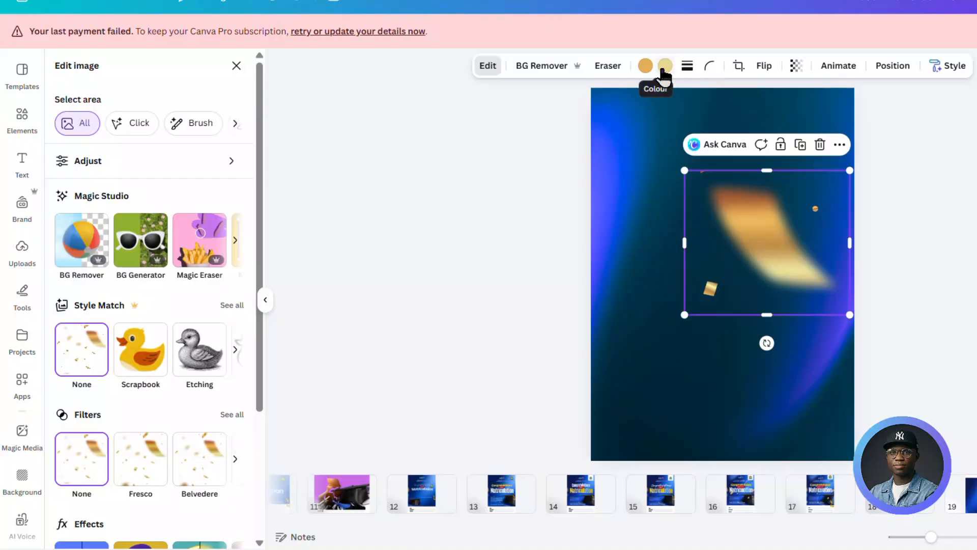
# Step: Apply the Sea Blue duotone effect to the cropped confetti piece
pyautogui.scroll(-2, 172, 348)
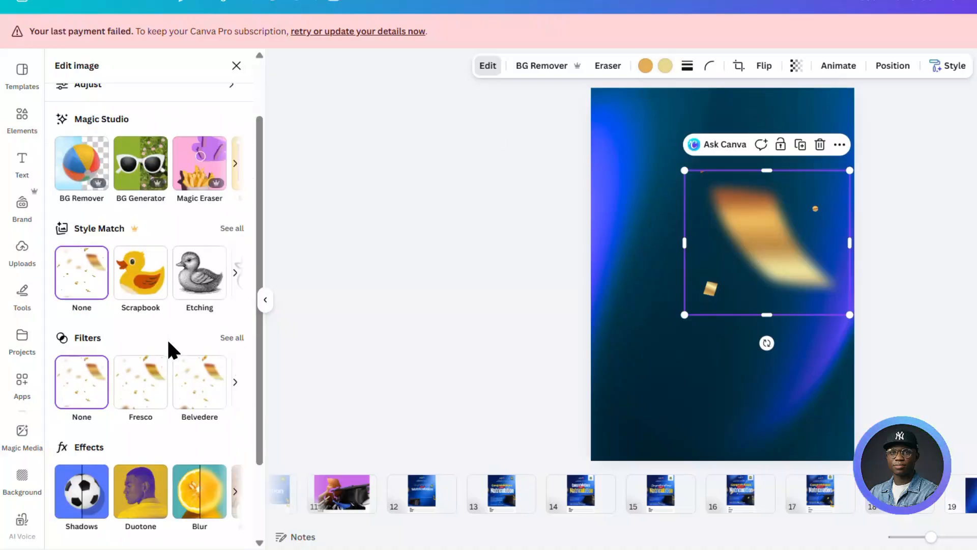
pyautogui.scroll(-2, 153, 440)
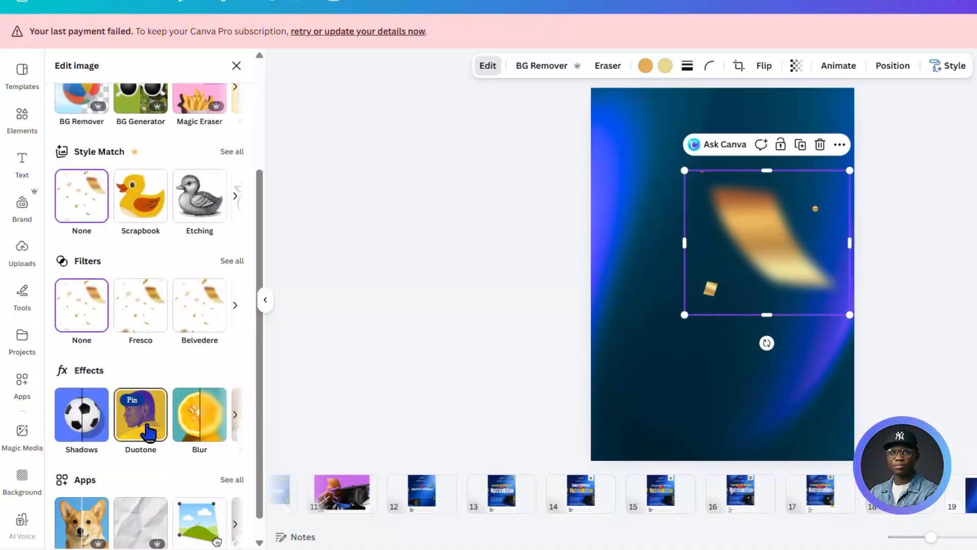
pyautogui.click(149, 432)
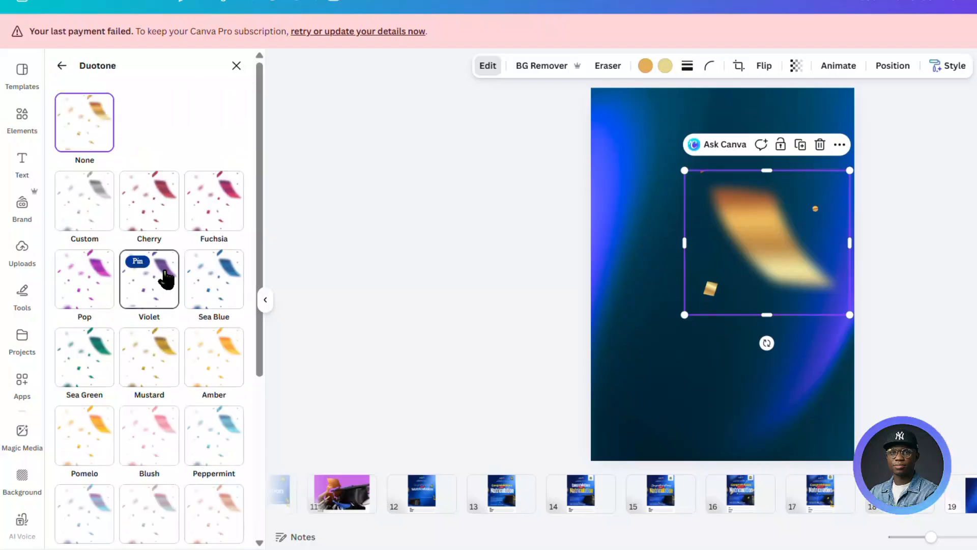
pyautogui.click(213, 288)
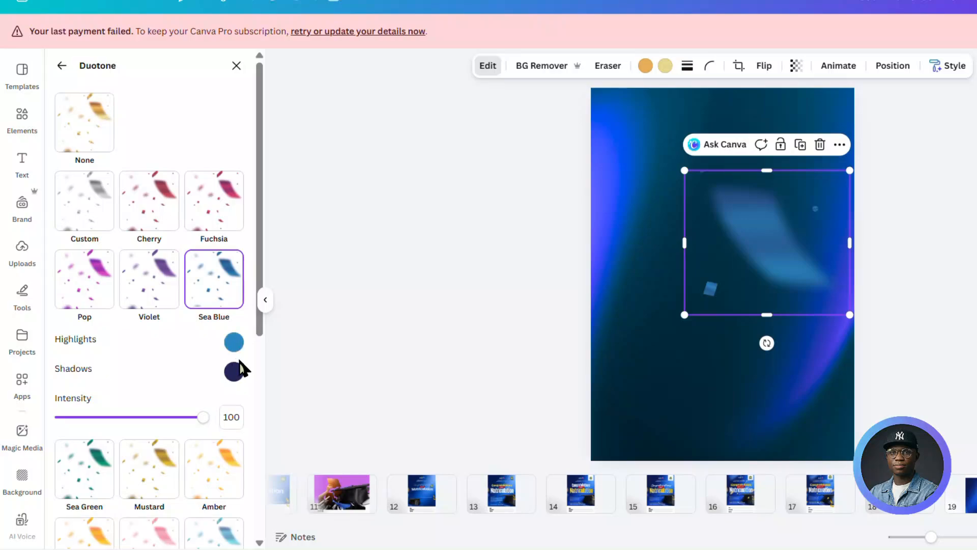
# Step: Try the Peppermint duotone on the confetti piece and switch back to Sea Blue
pyautogui.scroll(-7, 218, 311)
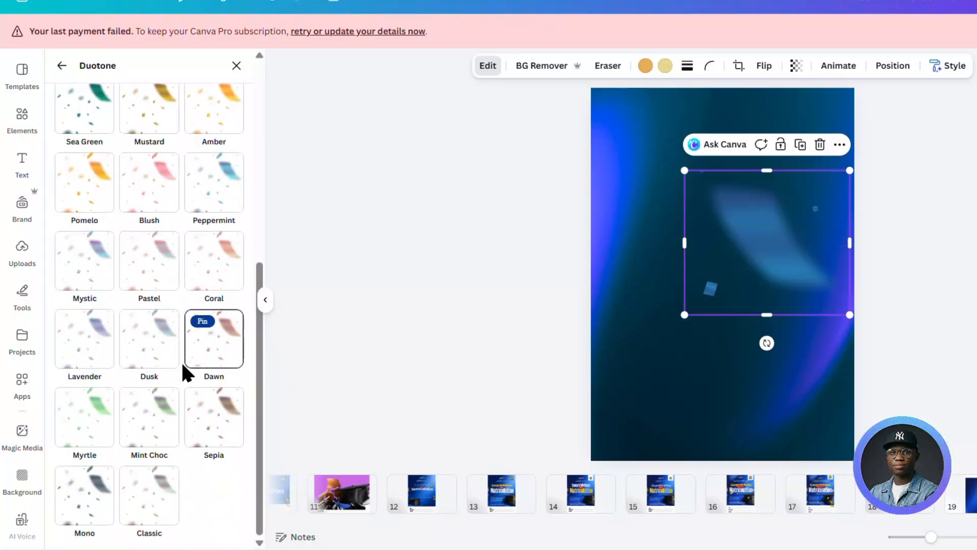
pyautogui.click(232, 190)
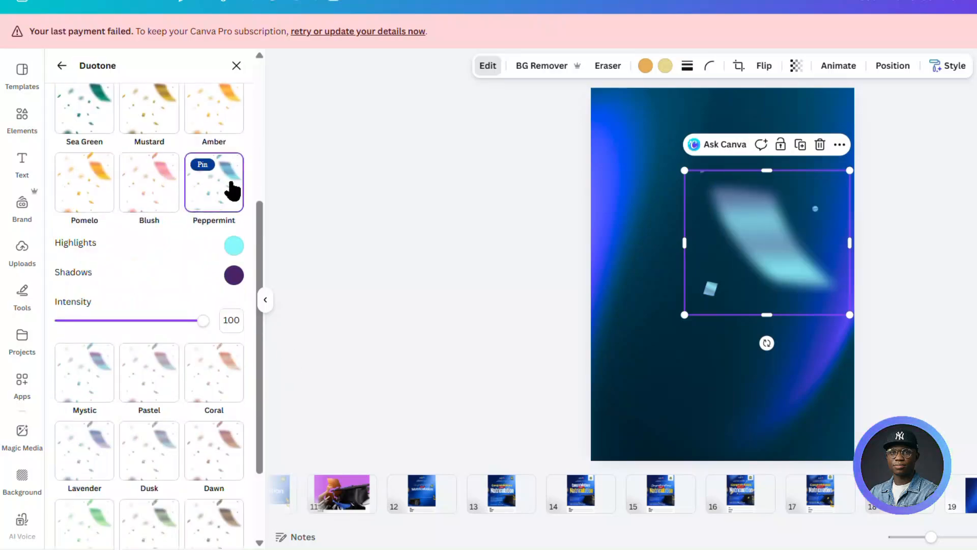
pyautogui.scroll(3, 227, 224)
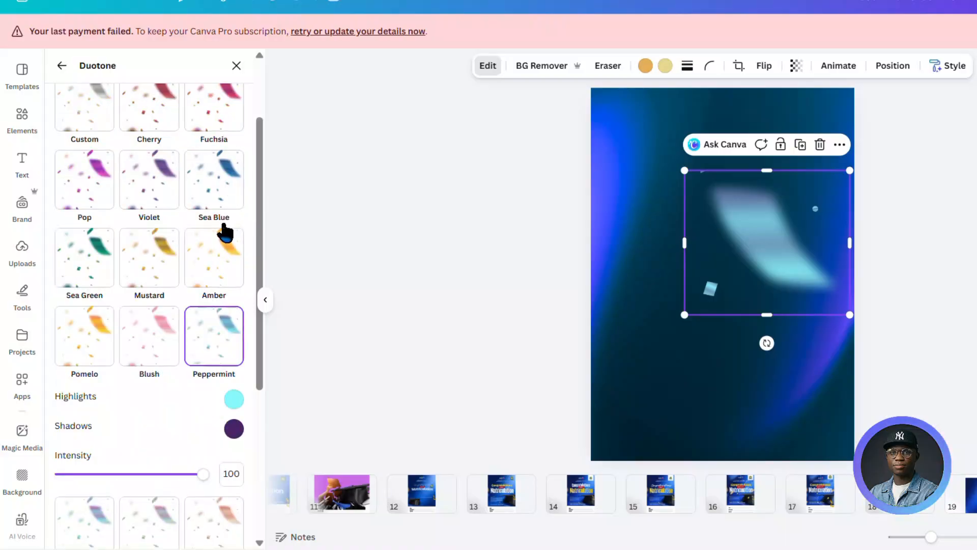
pyautogui.click(221, 192)
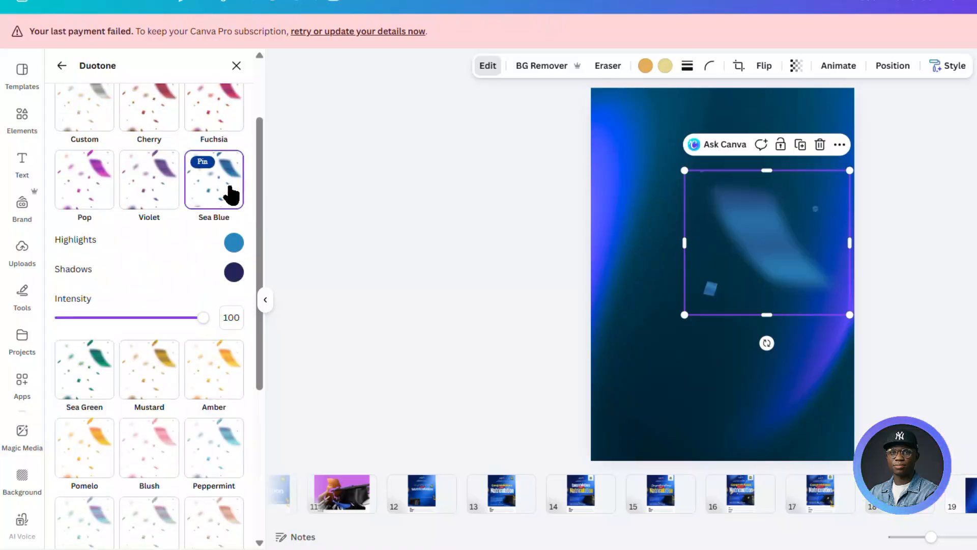
# Step: Set the highlights colour of the confetti's Sea Blue duotone to #00A0FF
pyautogui.click(234, 243)
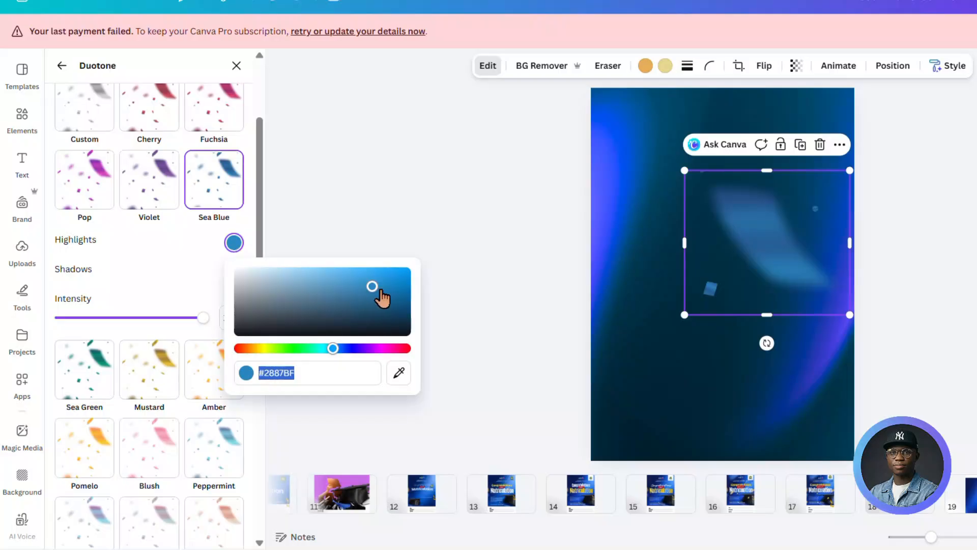
pyautogui.moveTo(380, 291); pyautogui.dragTo(418, 265)
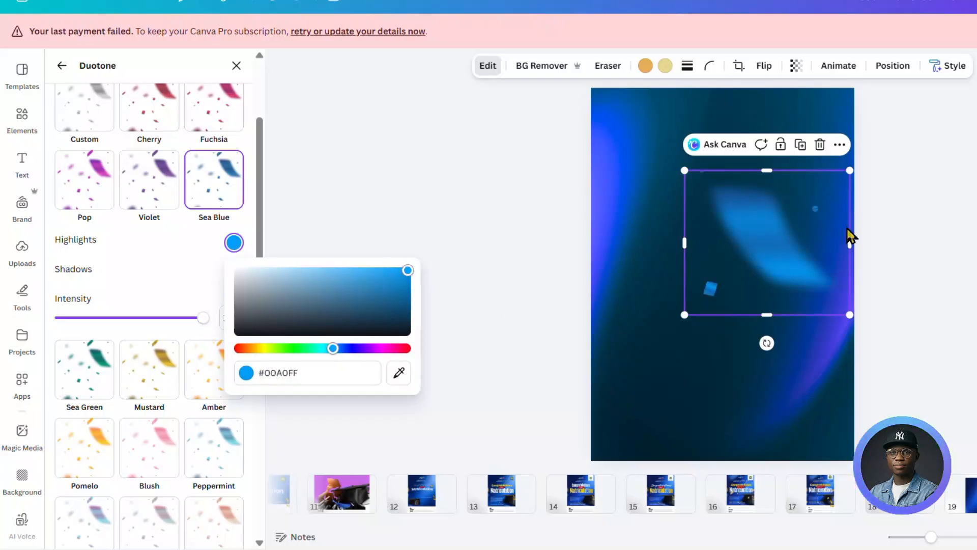
pyautogui.click(877, 216)
# Step: Move the blue confetti to the page's upper right and place a copy, turned roughly upside down, partly off the left edge
pyautogui.moveTo(804, 267); pyautogui.dragTo(663, 332)
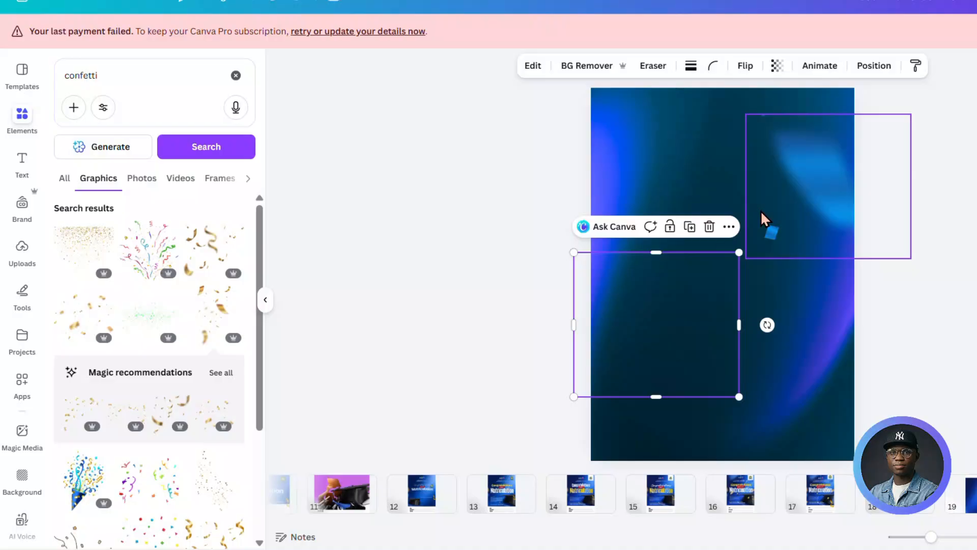
pyautogui.moveTo(710, 306); pyautogui.dragTo(661, 329)
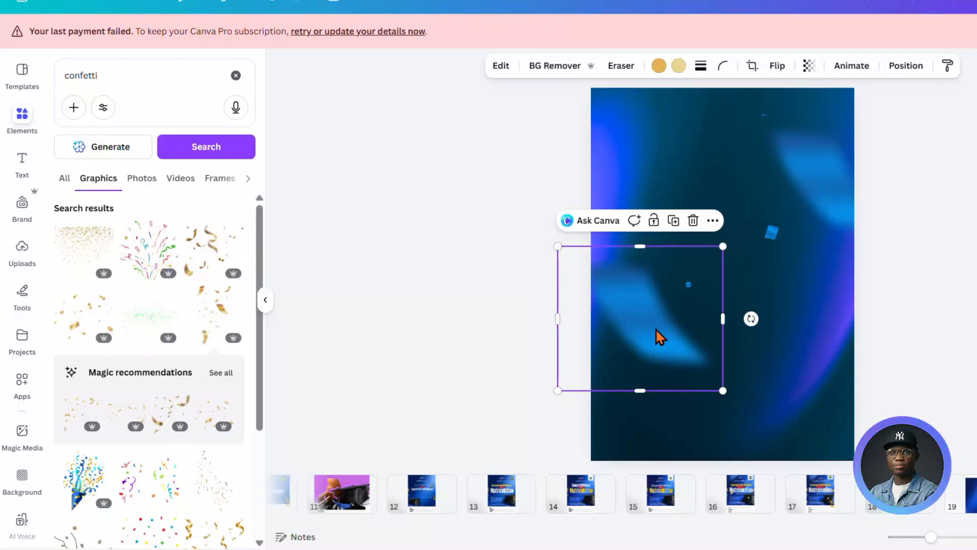
pyautogui.moveTo(659, 334); pyautogui.dragTo(626, 315)
pyautogui.moveTo(719, 305); pyautogui.dragTo(501, 271)
pyautogui.moveTo(580, 294); pyautogui.dragTo(629, 337)
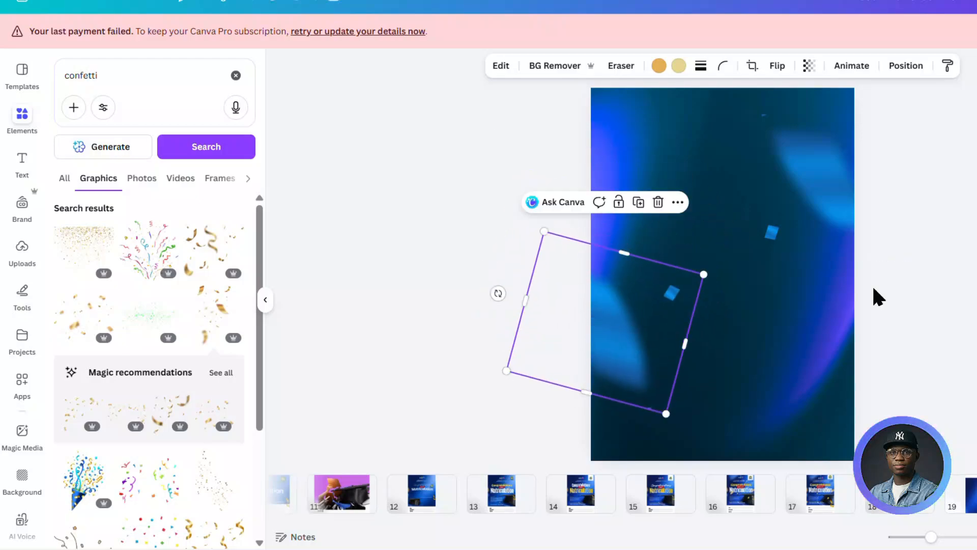
# Step: Move the upper-right confetti piece so it hangs off the page's top edge, and tilt it slightly counterclockwise
pyautogui.moveTo(840, 203); pyautogui.dragTo(694, 87)
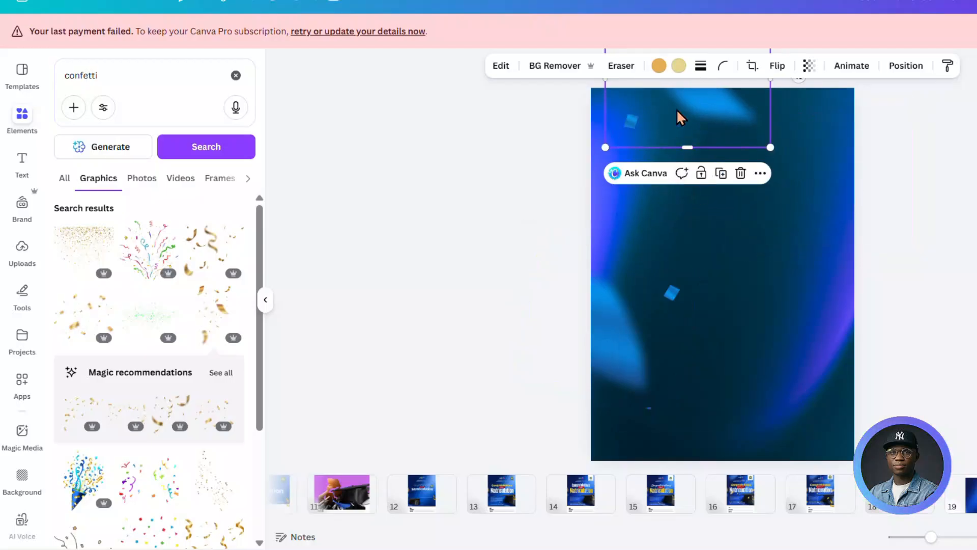
pyautogui.moveTo(680, 120); pyautogui.dragTo(703, 133)
pyautogui.moveTo(819, 99); pyautogui.dragTo(744, 138)
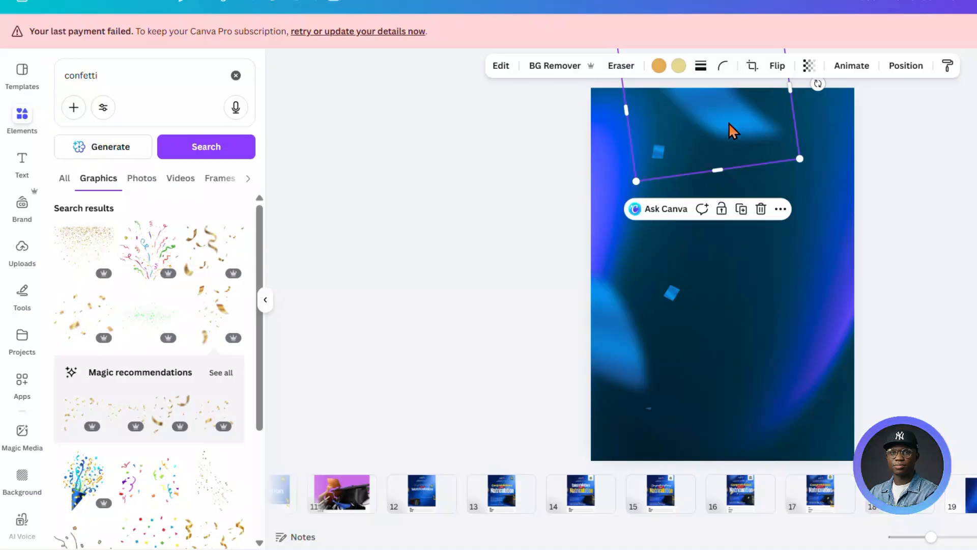
# Step: Search the graphics for "light" and insert the blurred yellow glow shape on the page
pyautogui.click(109, 74)
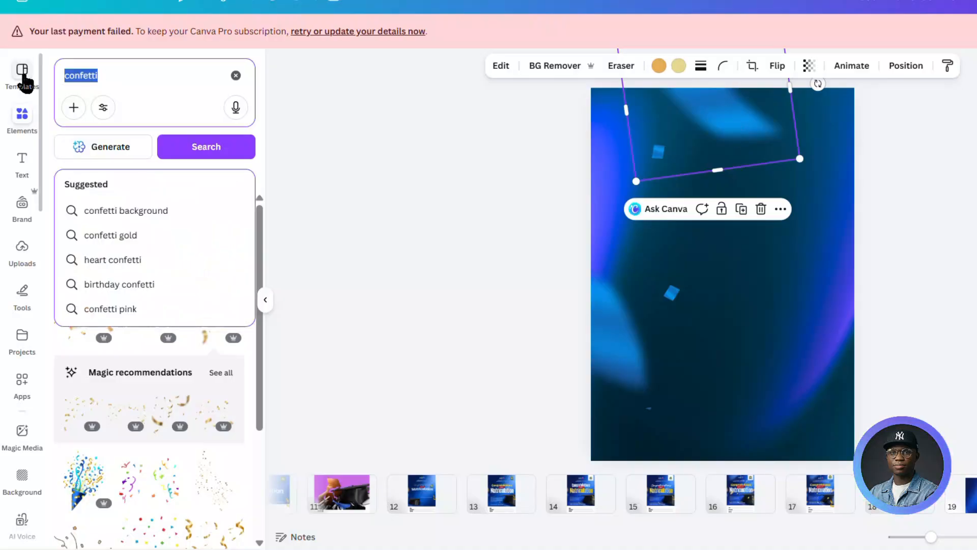
pyautogui.write('light')
pyautogui.press('Return')
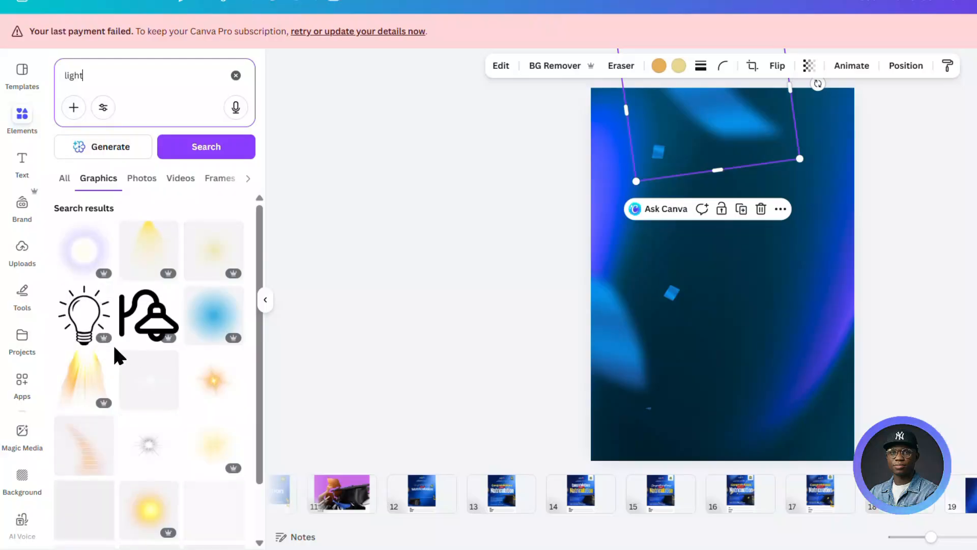
pyautogui.scroll(-5, 189, 444)
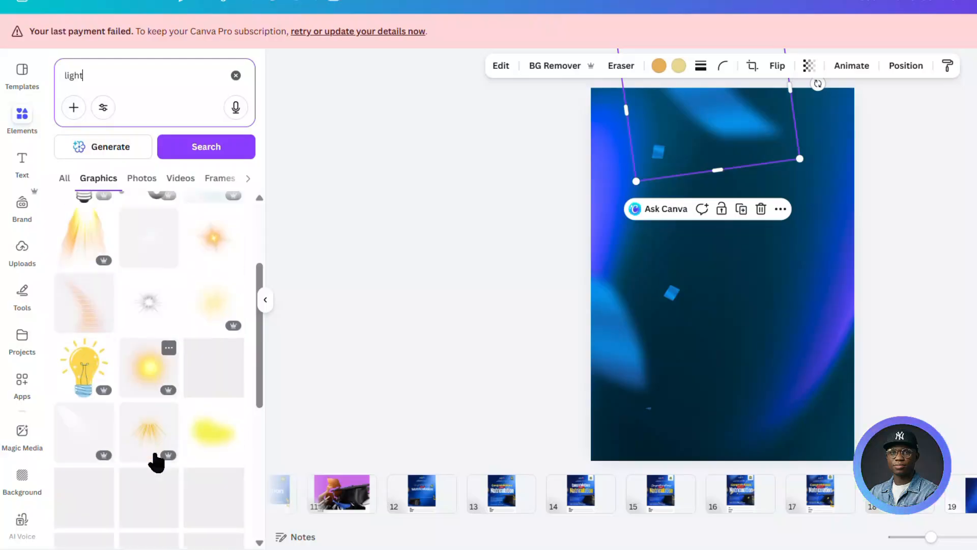
pyautogui.click(219, 371)
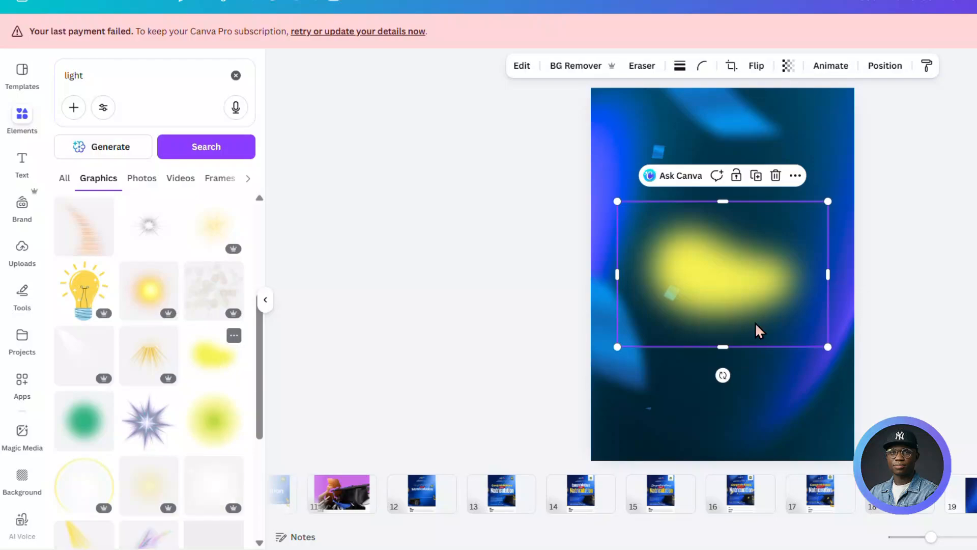
# Step: Move the yellow glow to the page's upper right and recolour it with the medium blue document colour
pyautogui.moveTo(728, 286); pyautogui.dragTo(788, 249)
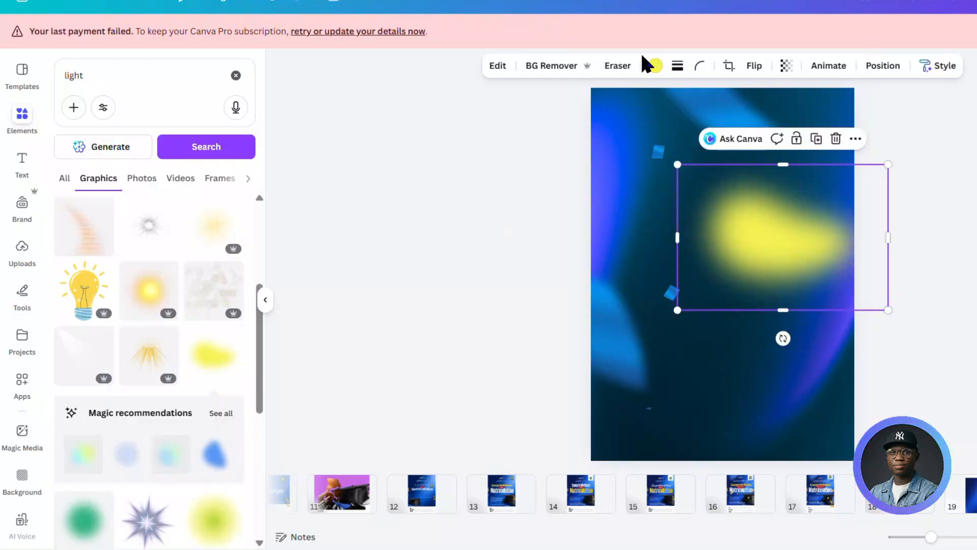
pyautogui.click(656, 67)
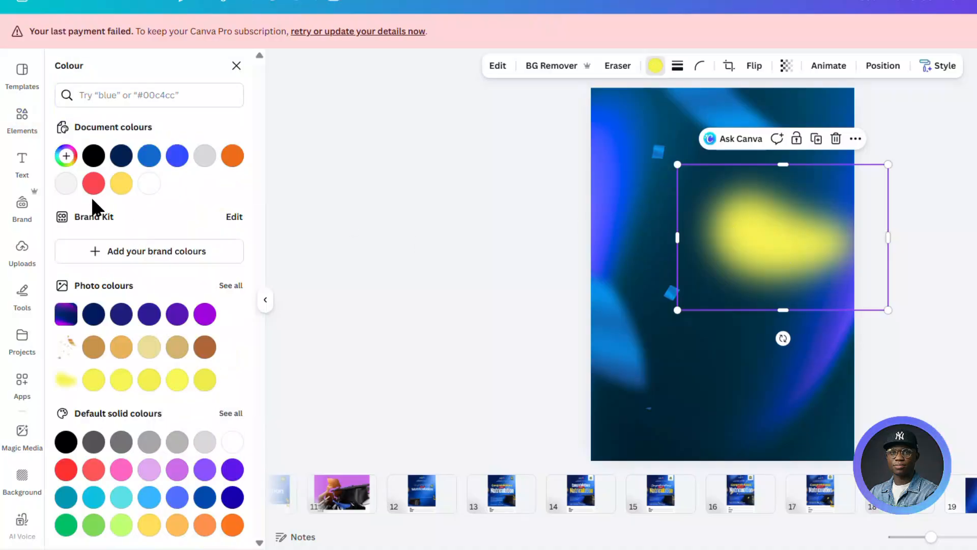
pyautogui.click(154, 187)
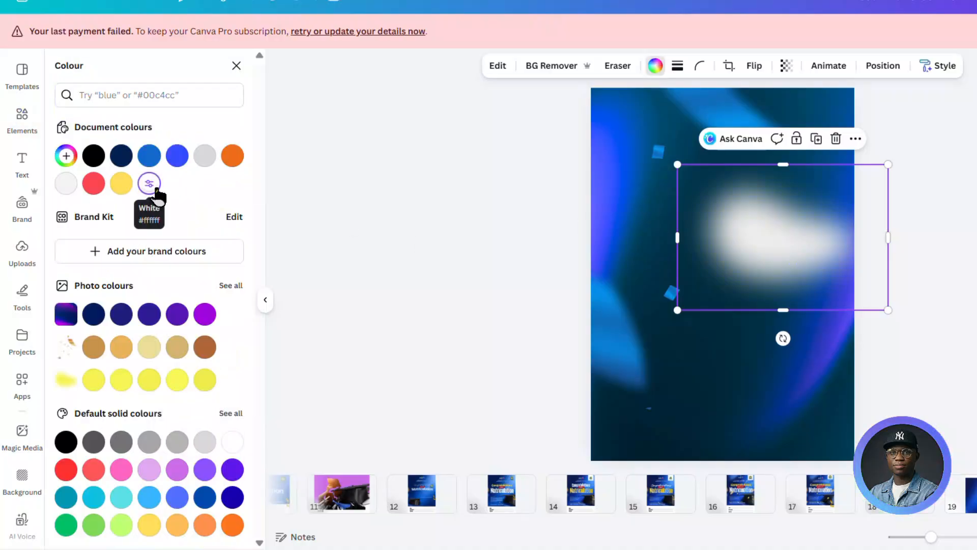
pyautogui.click(169, 162)
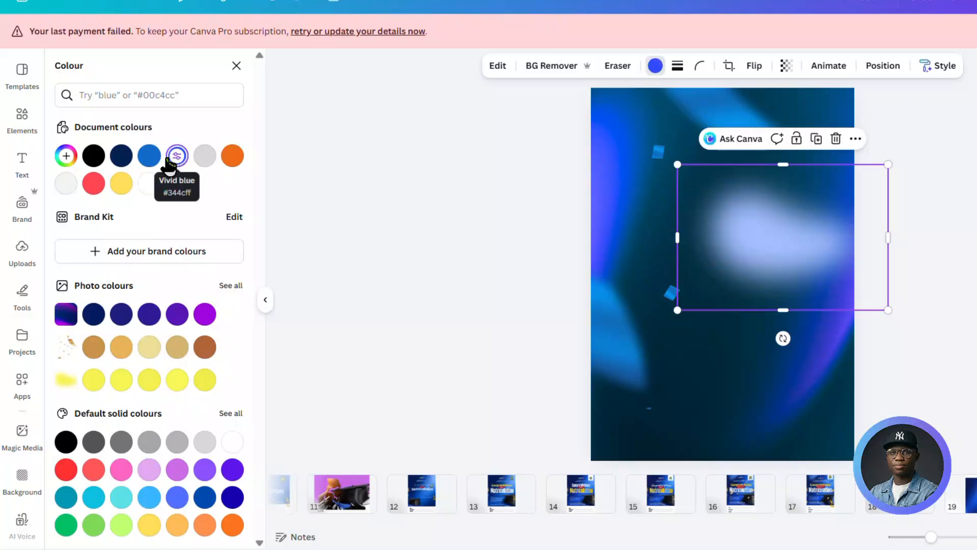
pyautogui.click(149, 155)
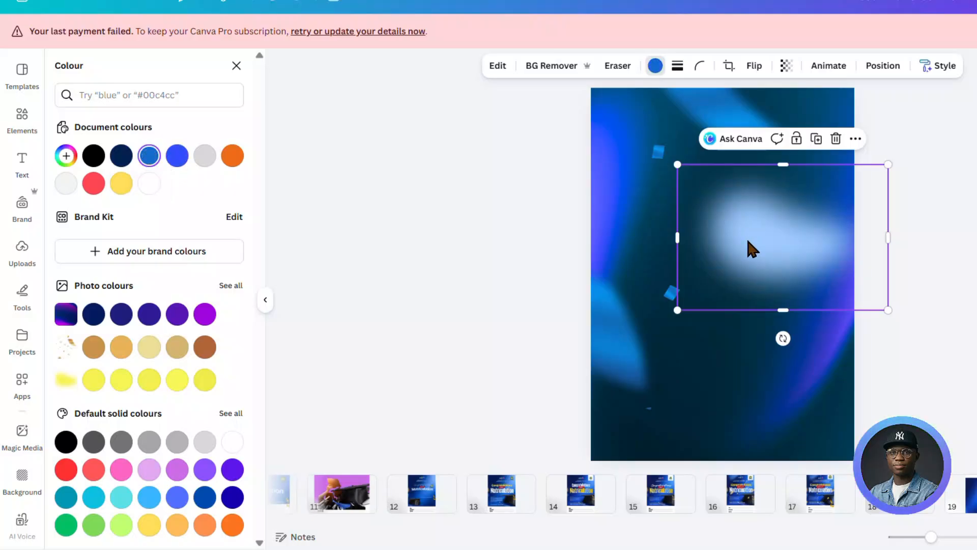
# Step: Apply the Sea Blue duotone with #00A0FF highlights to the glow and move it partly off the page's right edge
pyautogui.click(498, 66)
pyautogui.scroll(-3, 114, 346)
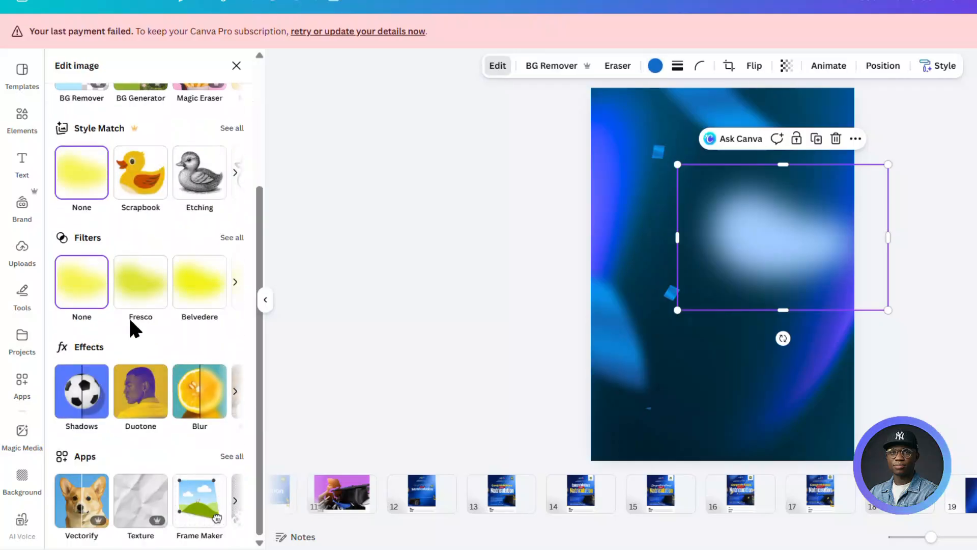
pyautogui.click(140, 395)
pyautogui.click(196, 297)
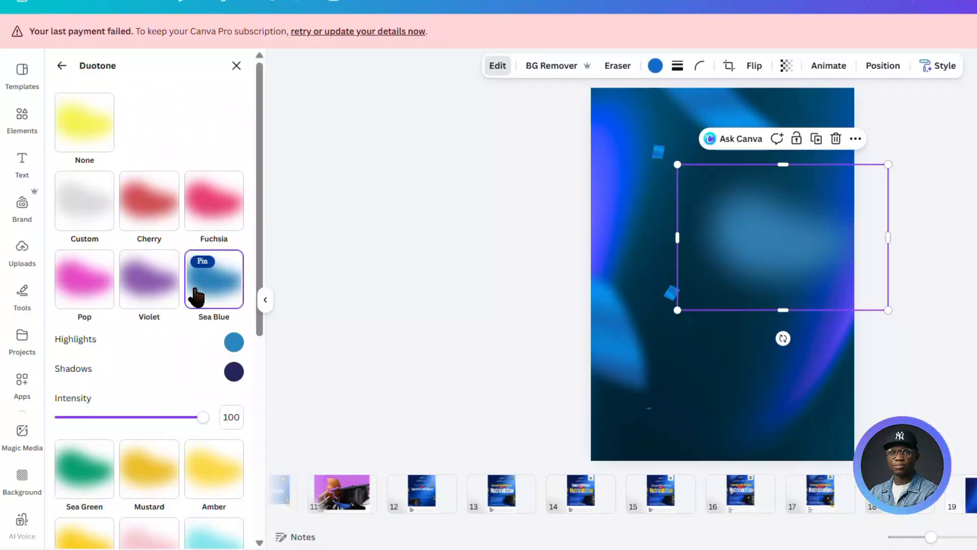
pyautogui.click(235, 343)
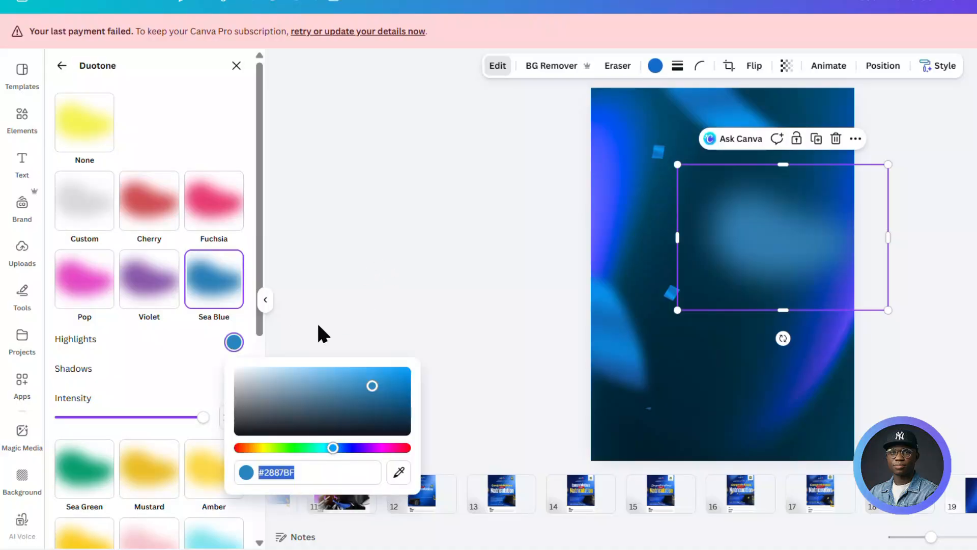
pyautogui.moveTo(372, 386); pyautogui.dragTo(459, 352)
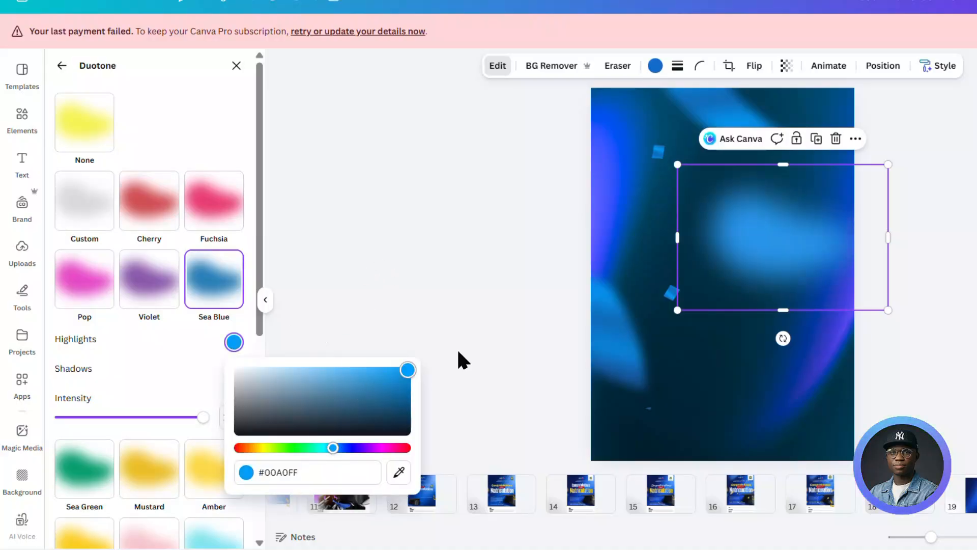
pyautogui.moveTo(810, 242); pyautogui.dragTo(908, 253)
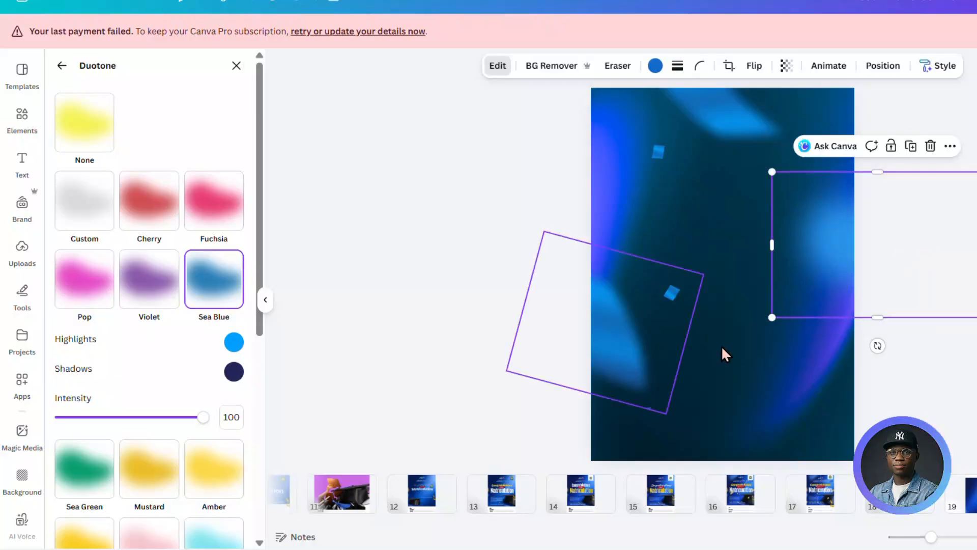
pyautogui.moveTo(646, 351); pyautogui.dragTo(617, 360)
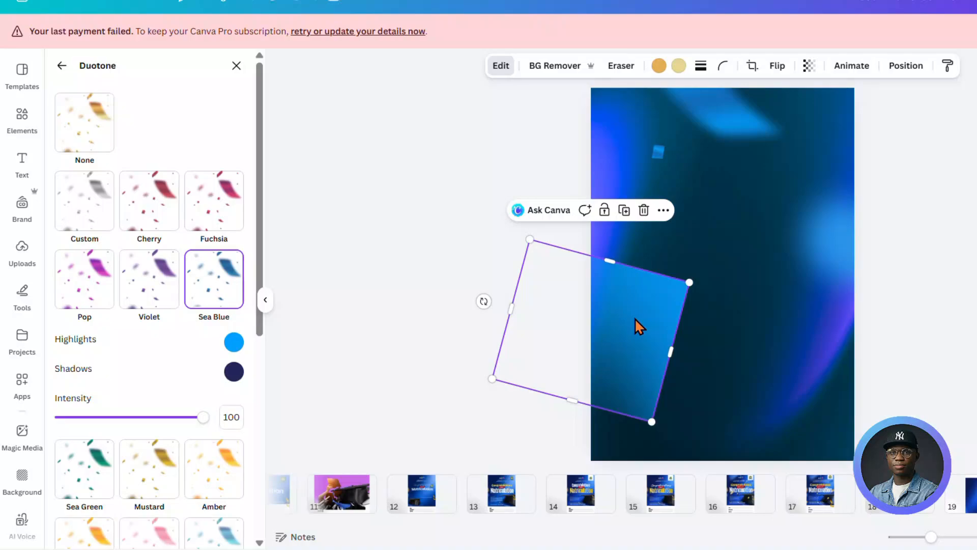
pyautogui.hotkey('ctrl', 'z')
pyautogui.hotkey('ctrl', 'z')
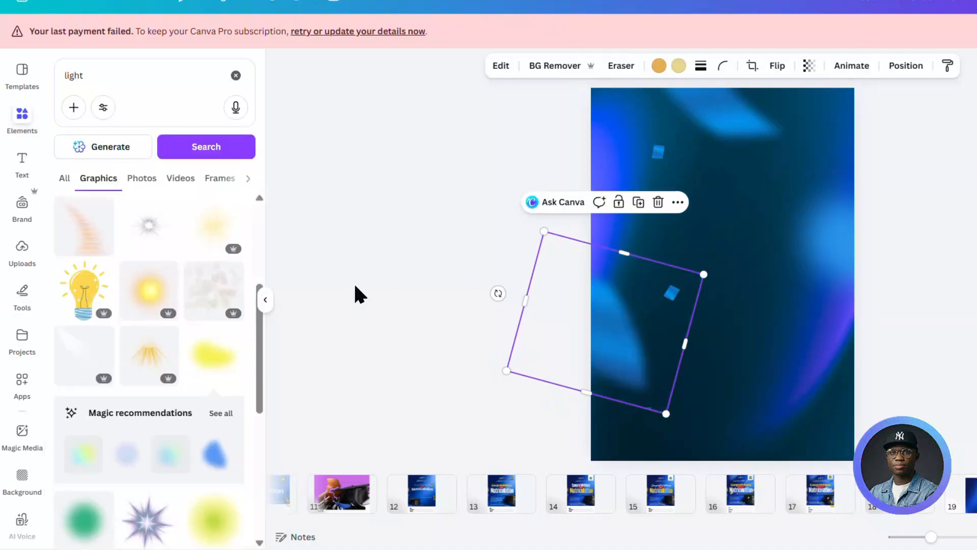
# Step: Insert the soft round white glow from the "light" graphics and place it slightly above the page's centre
pyautogui.scroll(-5, 167, 337)
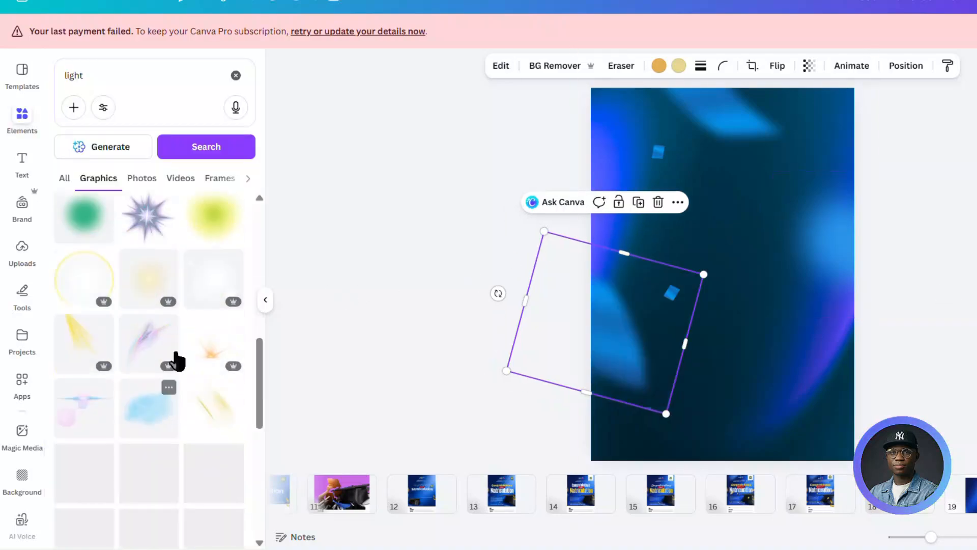
pyautogui.scroll(-3, 175, 356)
pyautogui.scroll(-1, 204, 362)
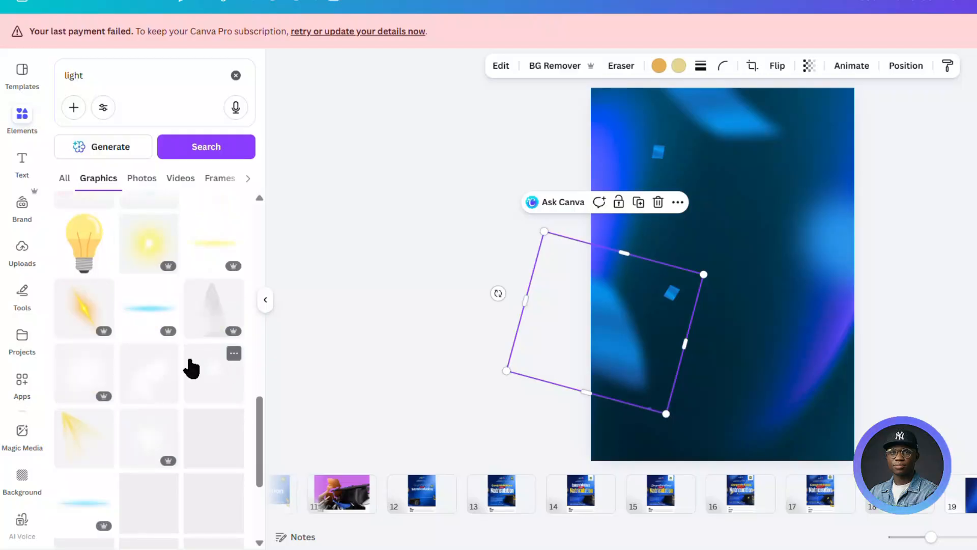
pyautogui.click(83, 389)
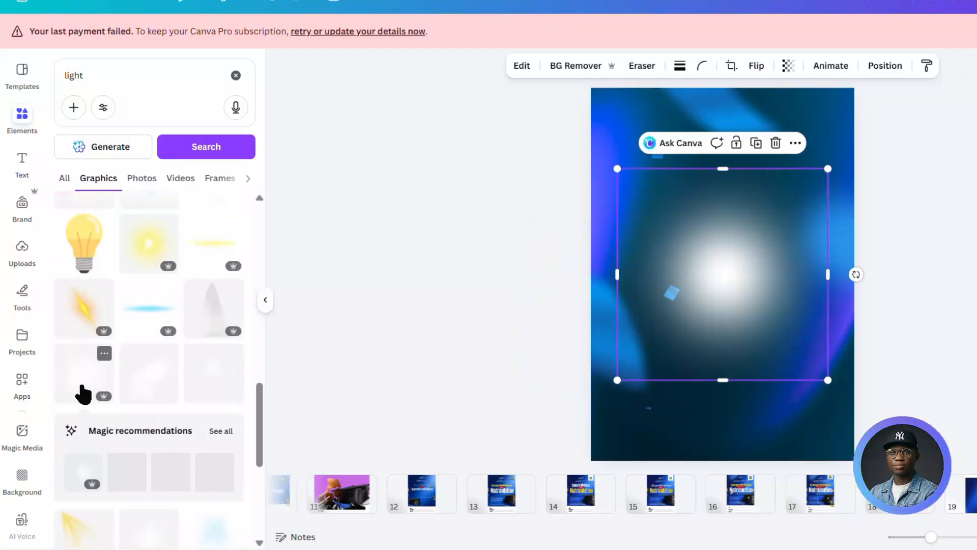
pyautogui.moveTo(753, 292)
pyautogui.mouseDown()
pyautogui.moveTo(786, 277)
pyautogui.moveTo(750, 253)
pyautogui.moveTo(751, 282)
pyautogui.mouseUp()
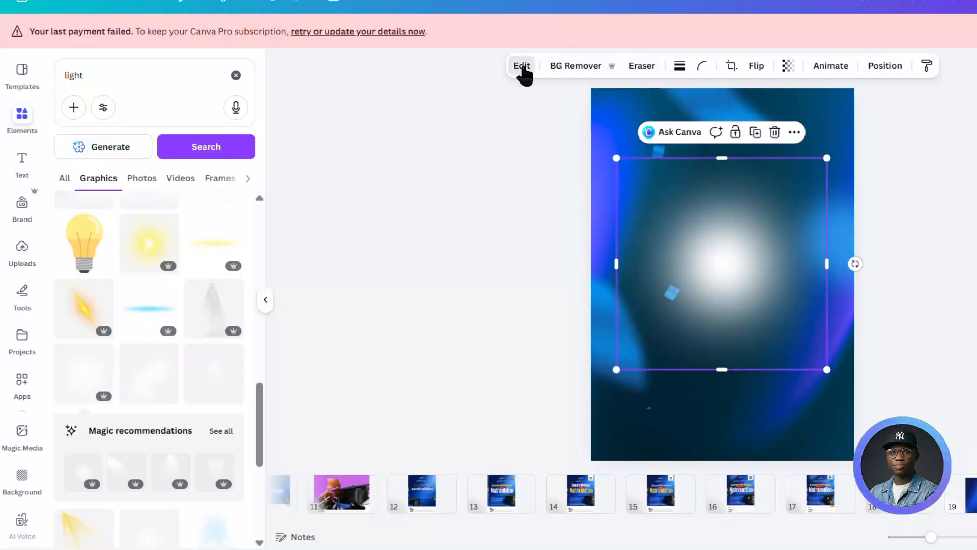
# Step: Apply the Sea Blue duotone to the round white glow and set its highlights colour to #00A0FF
pyautogui.click(523, 71)
pyautogui.scroll(-2, 190, 410)
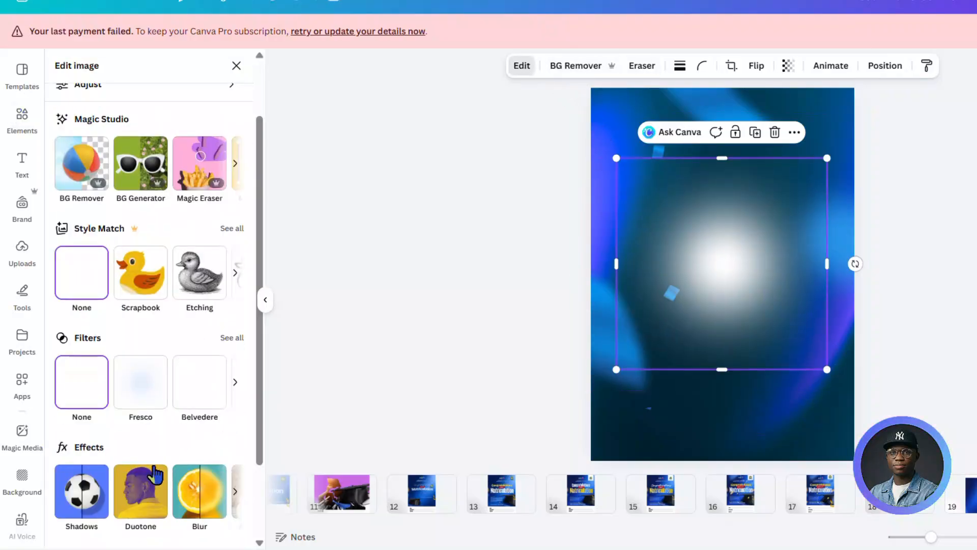
pyautogui.click(133, 504)
pyautogui.click(222, 288)
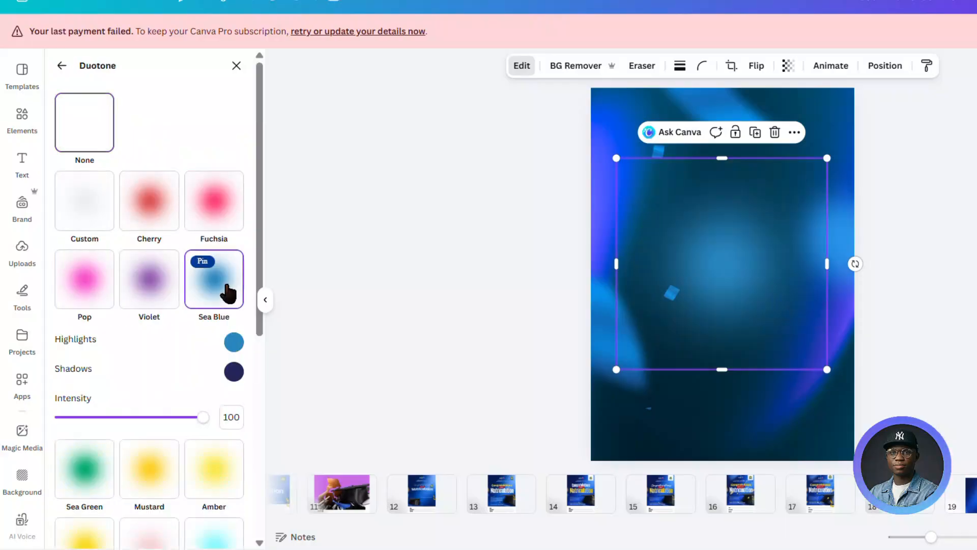
pyautogui.click(235, 342)
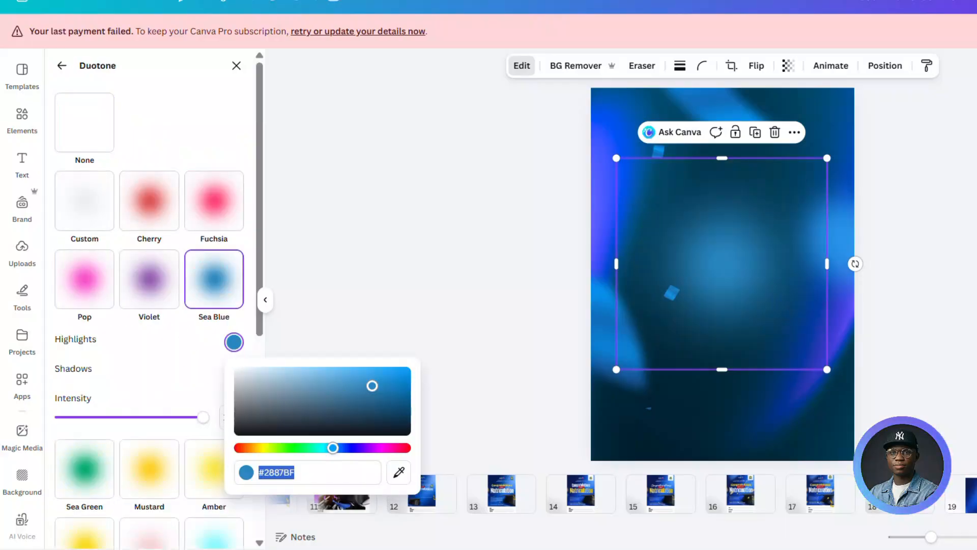
pyautogui.moveTo(372, 385); pyautogui.dragTo(425, 368)
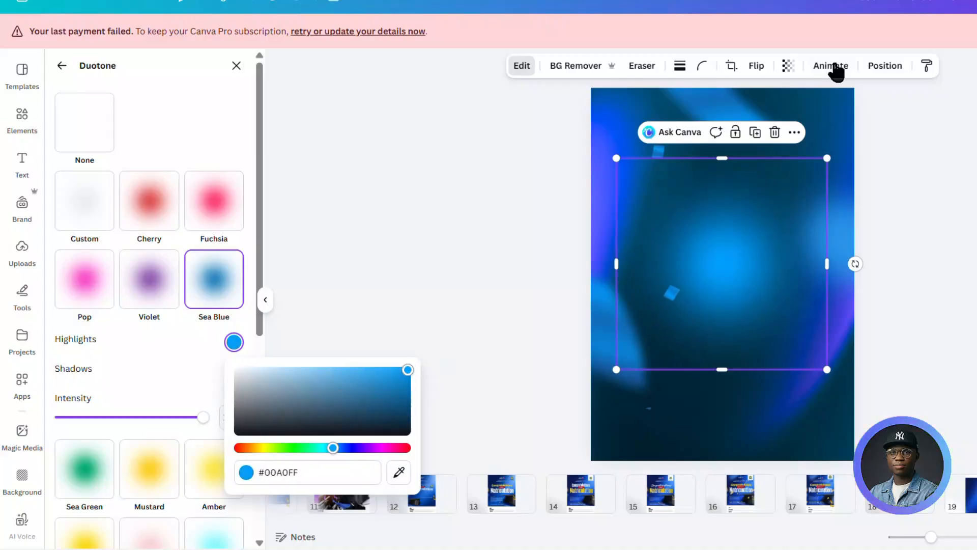
# Step: Reduce the round glow's opacity and move it partly off the page's right edge, below the other glow
pyautogui.click(788, 66)
pyautogui.moveTo(820, 115); pyautogui.dragTo(766, 131)
pyautogui.click(765, 285)
pyautogui.moveTo(766, 286); pyautogui.dragTo(863, 328)
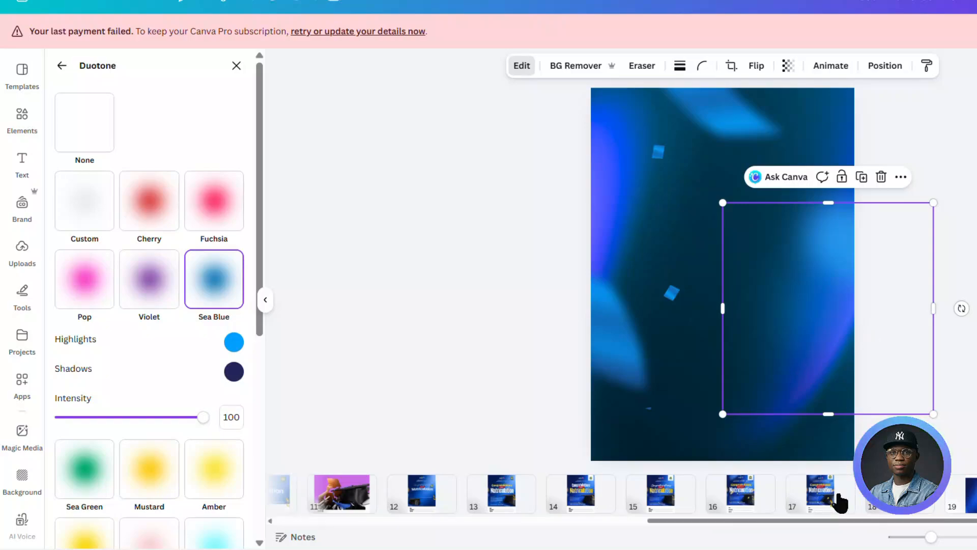
# Step: Copy the hidden group of flyer text and logos from page 18 and paste it onto the blue background page 19
pyautogui.click(829, 506)
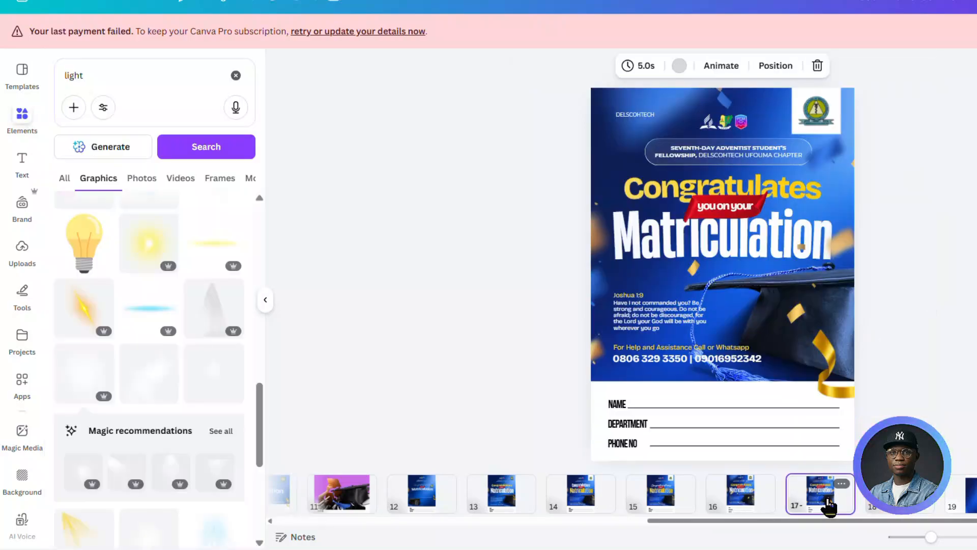
pyautogui.click(887, 496)
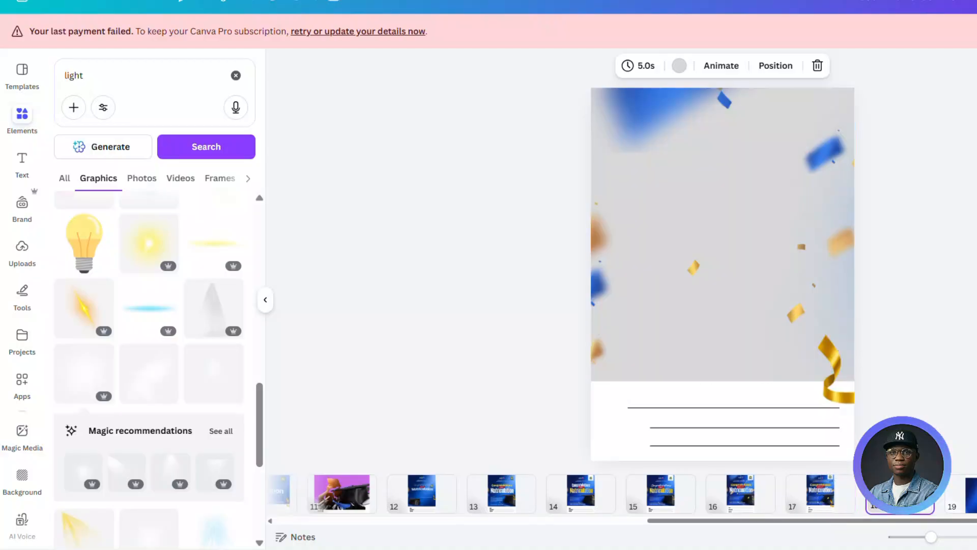
pyautogui.click(770, 64)
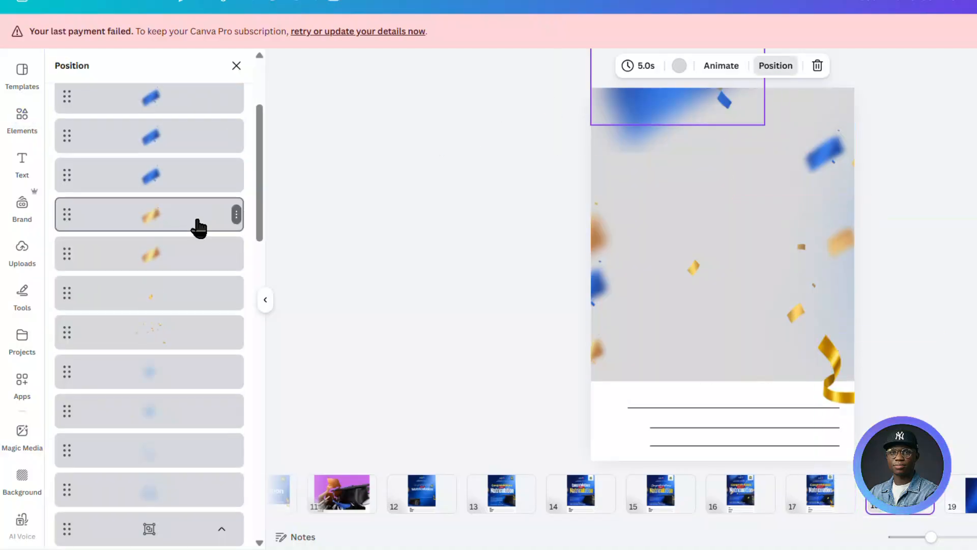
pyautogui.scroll(-8, 196, 255)
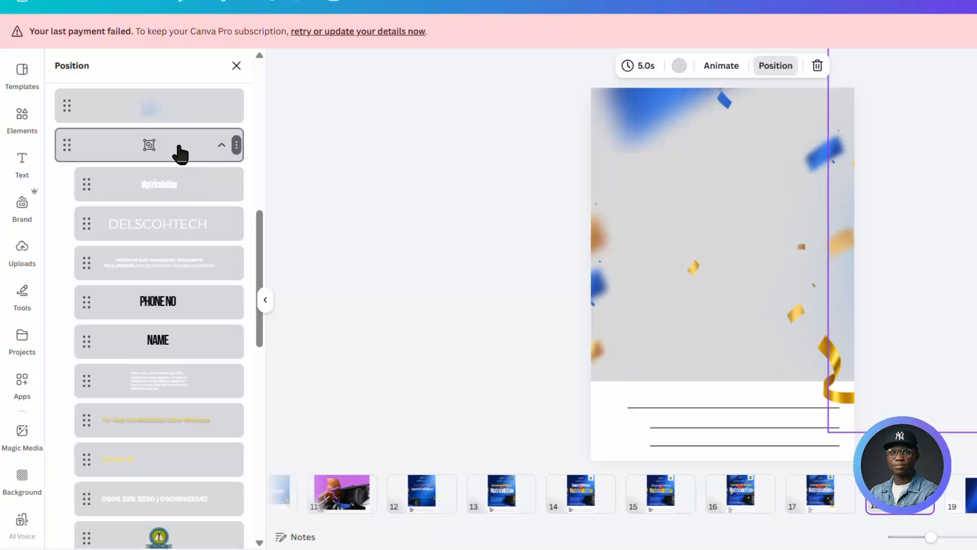
pyautogui.click(191, 159)
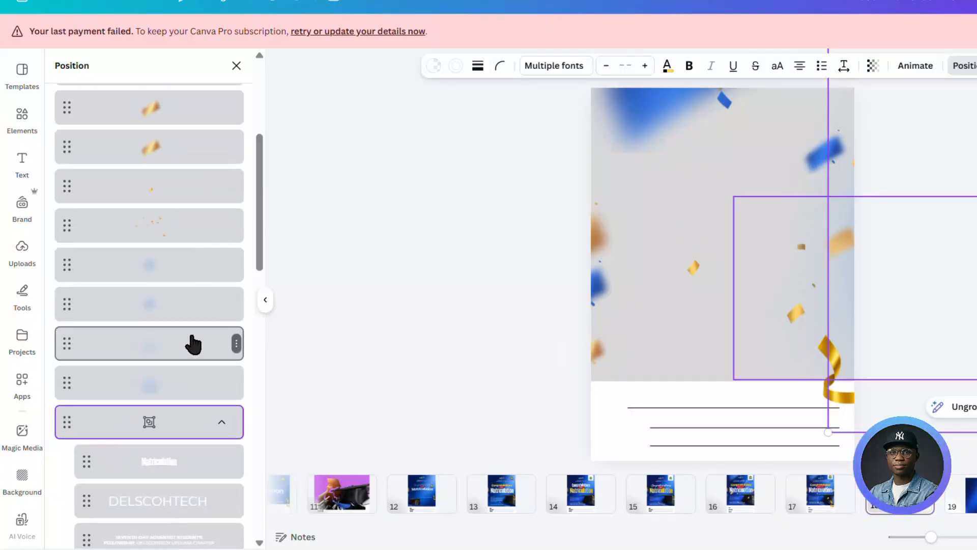
pyautogui.click(973, 495)
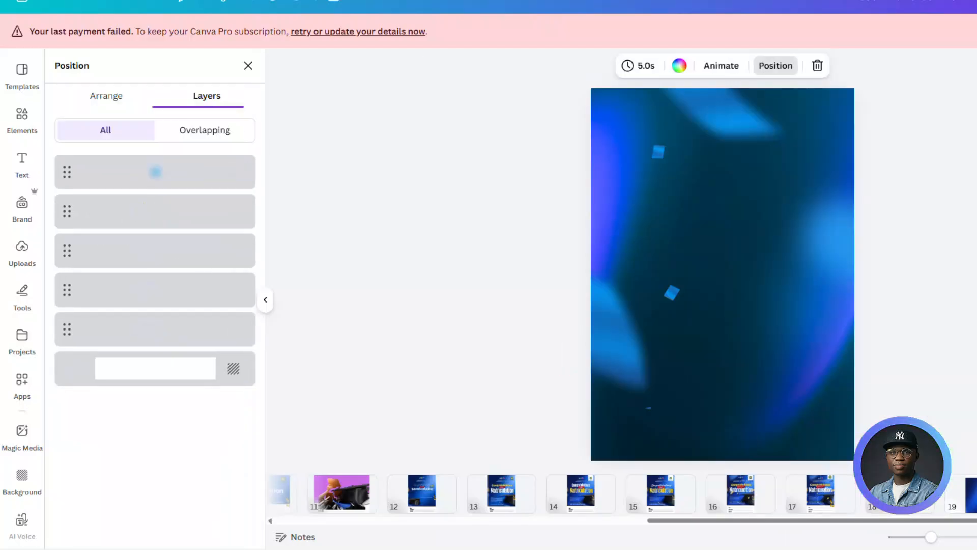
pyautogui.click(813, 365)
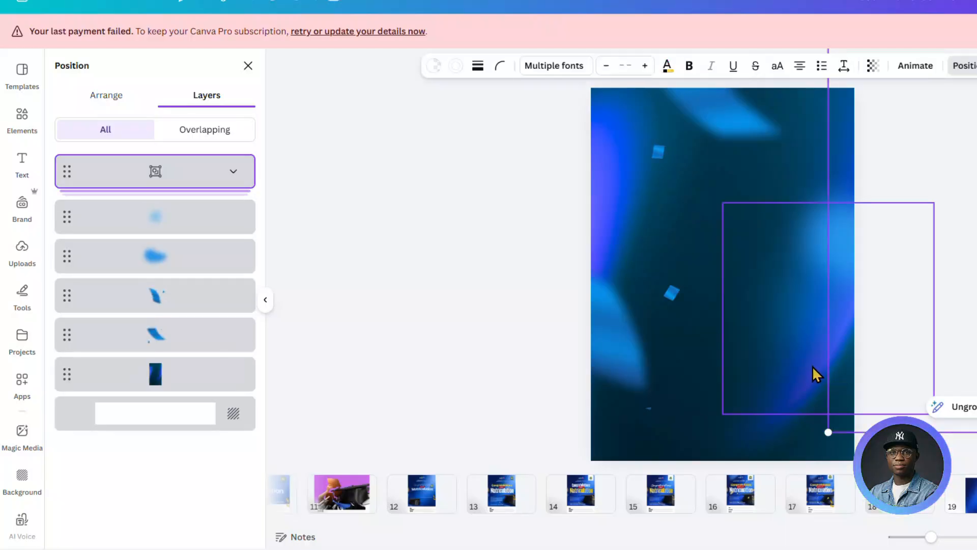
# Step: Set the pasted group's transparency to 100 and move it left so the flyer content fits over the blue background
pyautogui.click(874, 69)
pyautogui.moveTo(811, 117); pyautogui.dragTo(902, 116)
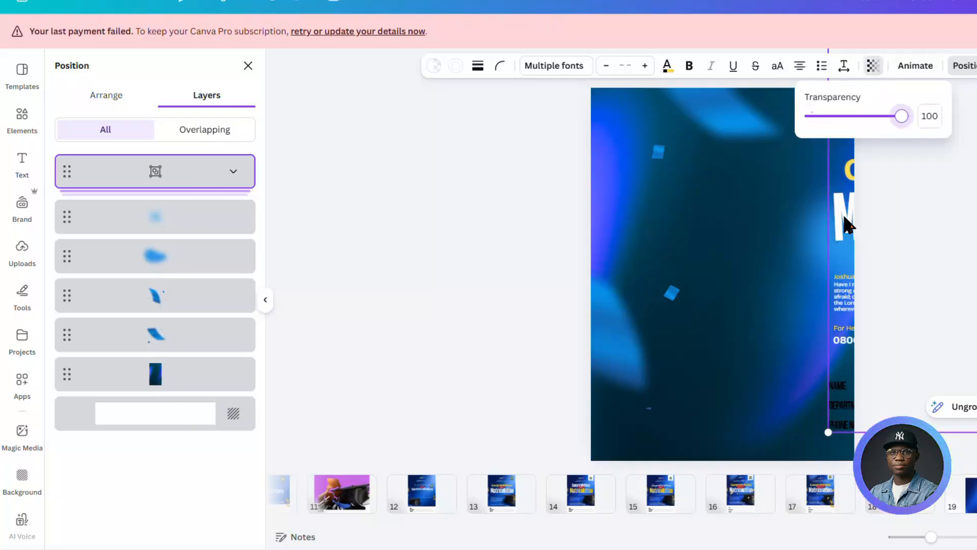
pyautogui.moveTo(845, 224); pyautogui.dragTo(624, 245)
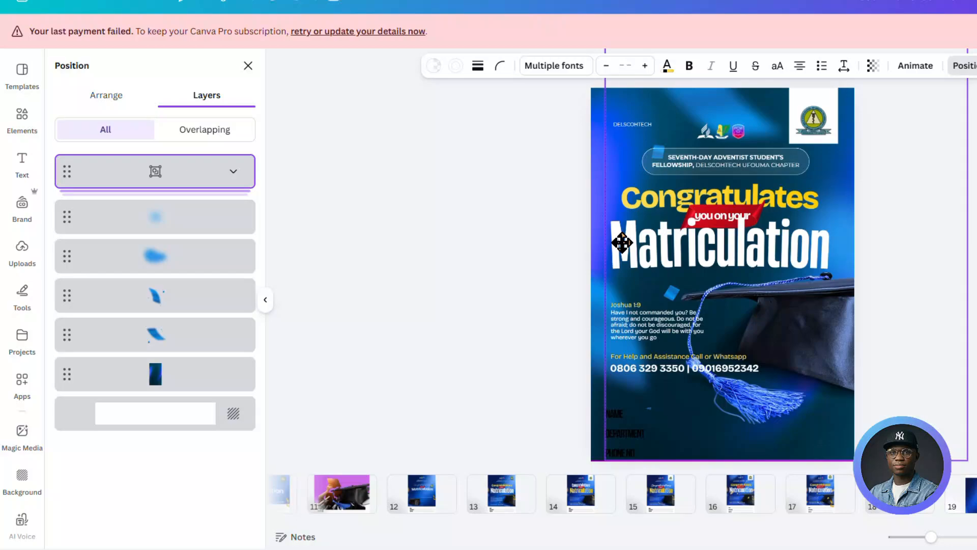
pyautogui.moveTo(623, 243); pyautogui.dragTo(623, 243)
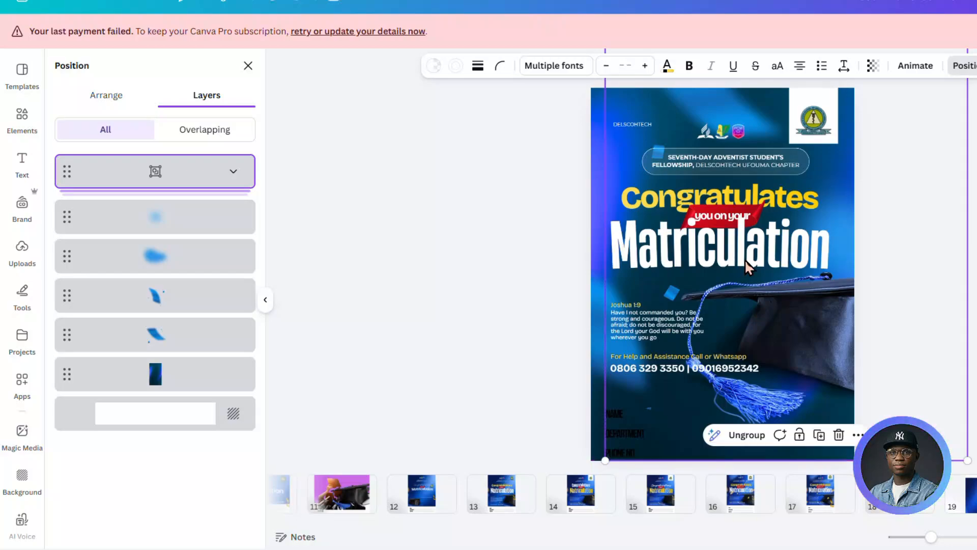
# Step: Bring the round blue glow's layer above the flyer content group and position the glow over the graduation cap
pyautogui.click(193, 224)
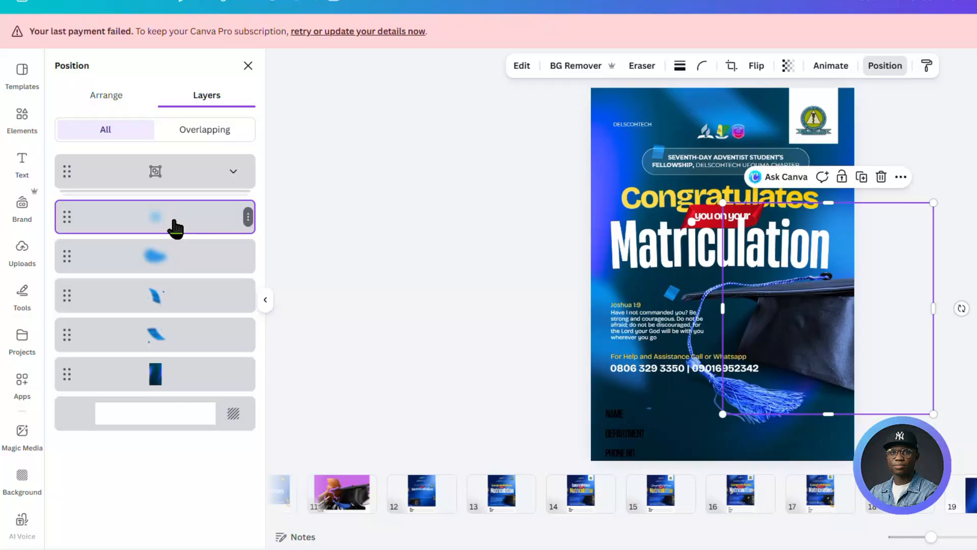
pyautogui.moveTo(172, 227); pyautogui.dragTo(179, 156)
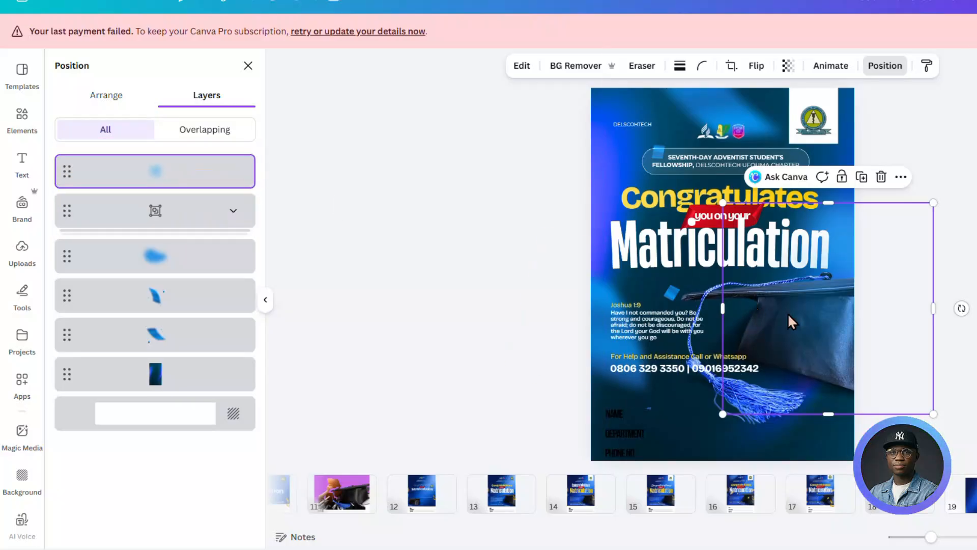
pyautogui.moveTo(847, 322); pyautogui.dragTo(747, 306)
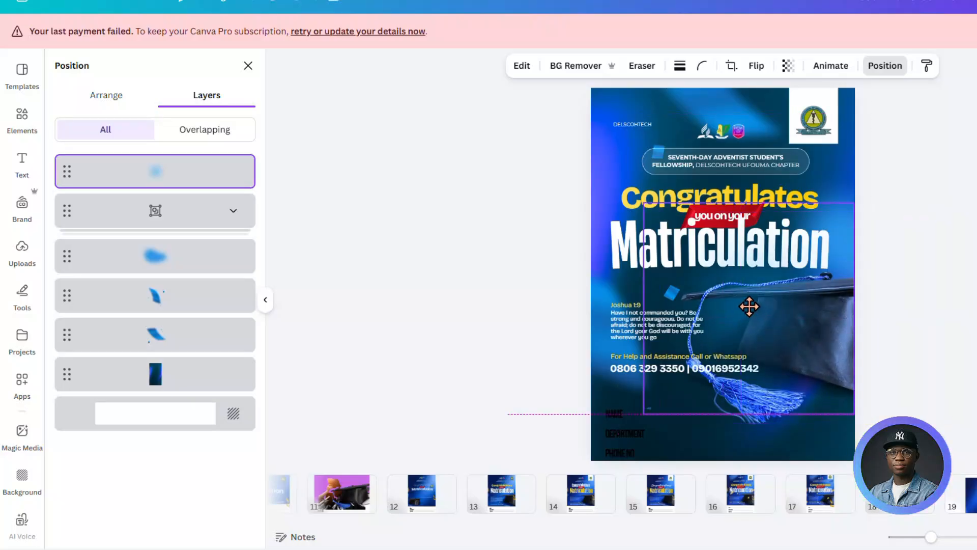
pyautogui.moveTo(749, 306); pyautogui.dragTo(769, 313)
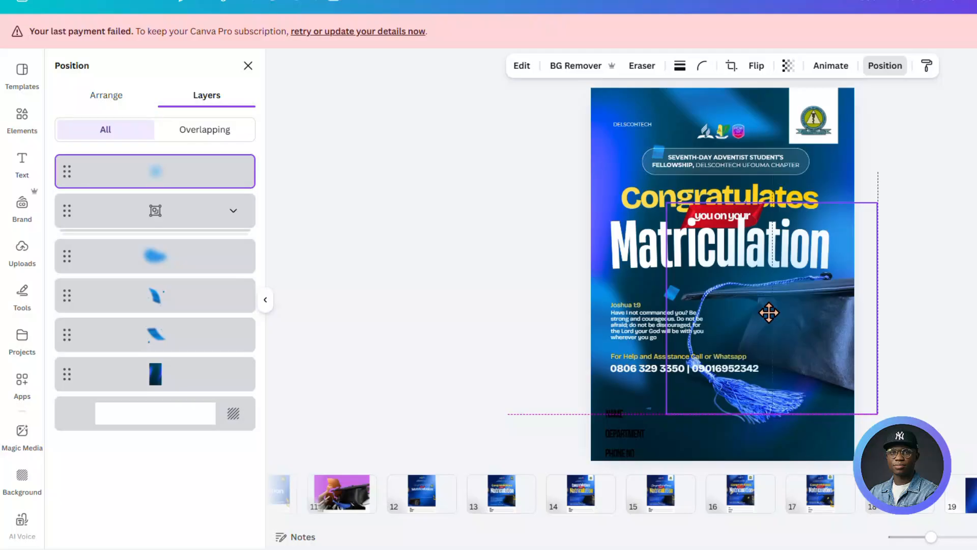
# Step: Move the round blue glow from the graduation cap to the flyer's lower left edge
pyautogui.moveTo(769, 313); pyautogui.dragTo(555, 388)
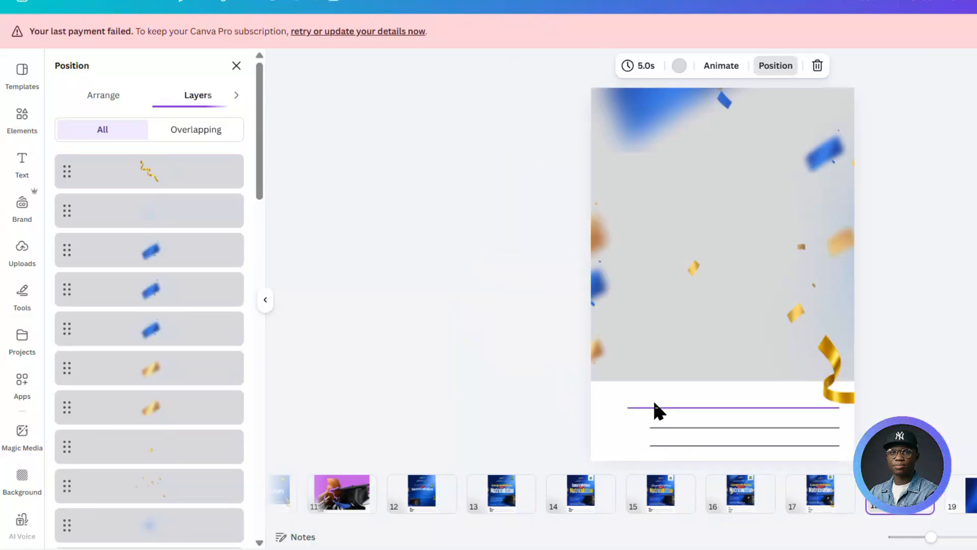
# Step: Copy the white form panel and its three lines from page 18 and paste them onto the new flyer page
pyautogui.click(654, 396)
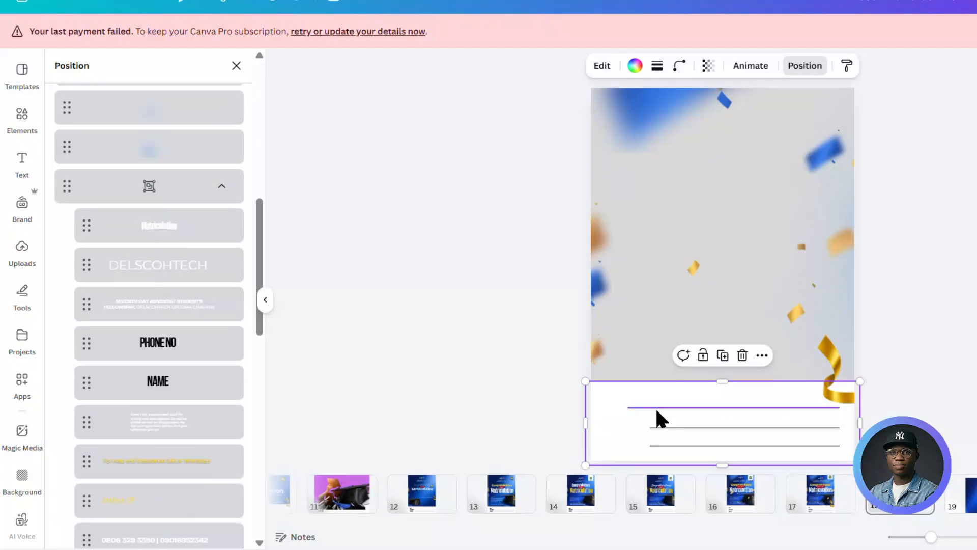
pyautogui.click(656, 408)
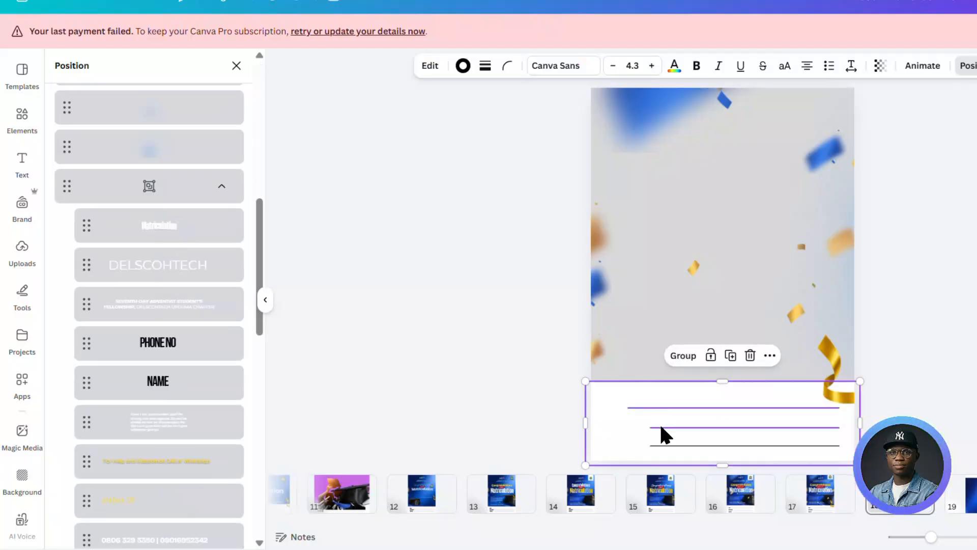
pyautogui.keyDown('shift'); pyautogui.click(663, 446); pyautogui.keyUp('shift')
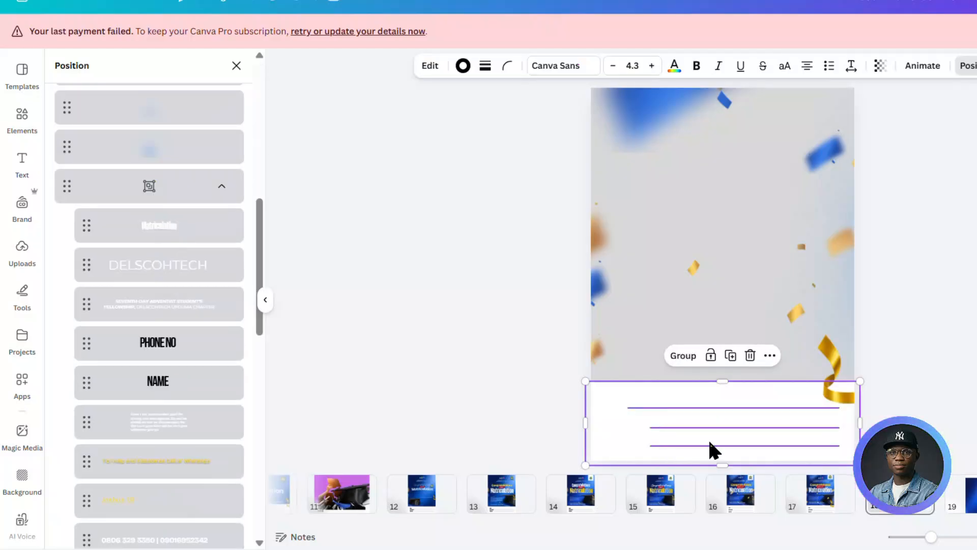
pyautogui.click(971, 494)
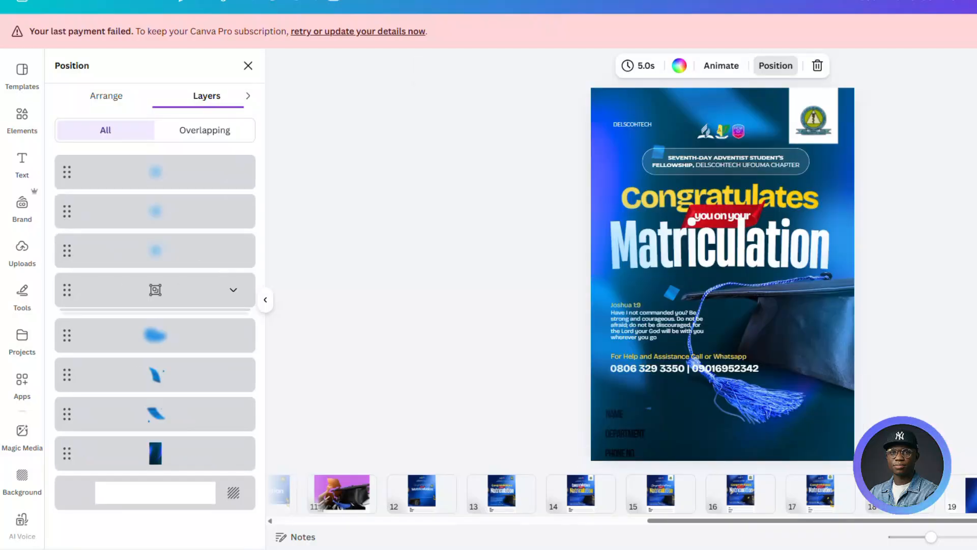
pyautogui.hotkey('ctrl', 'v')
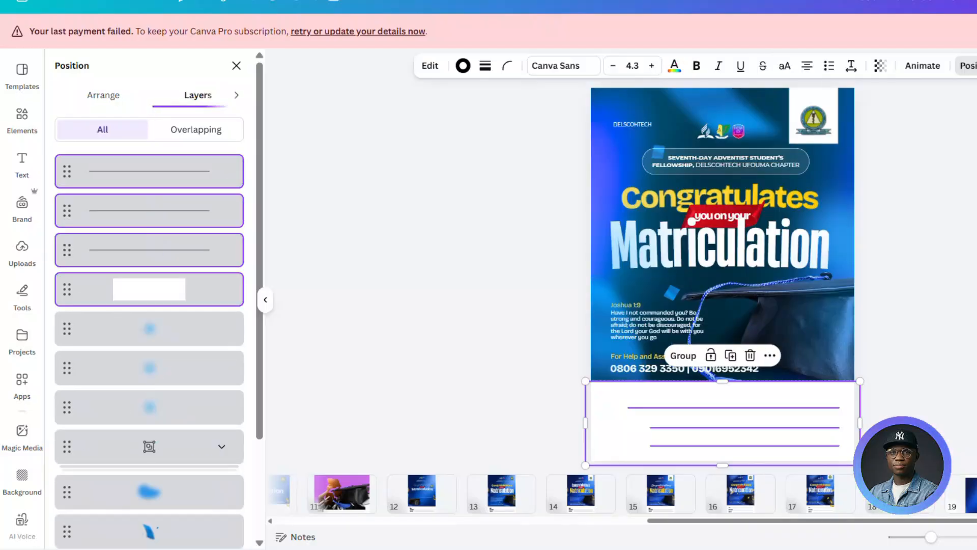
# Step: Send the pasted white panel and lines backward, behind the flyer content group and the large blurred confetti
pyautogui.hotkey('ctrl', '[')
pyautogui.hotkey('ctrl', '[')
pyautogui.hotkey('ctrl', '[')
pyautogui.hotkey('ctrl', '[')
pyautogui.hotkey('ctrl', '[')
pyautogui.hotkey('ctrl', '[')
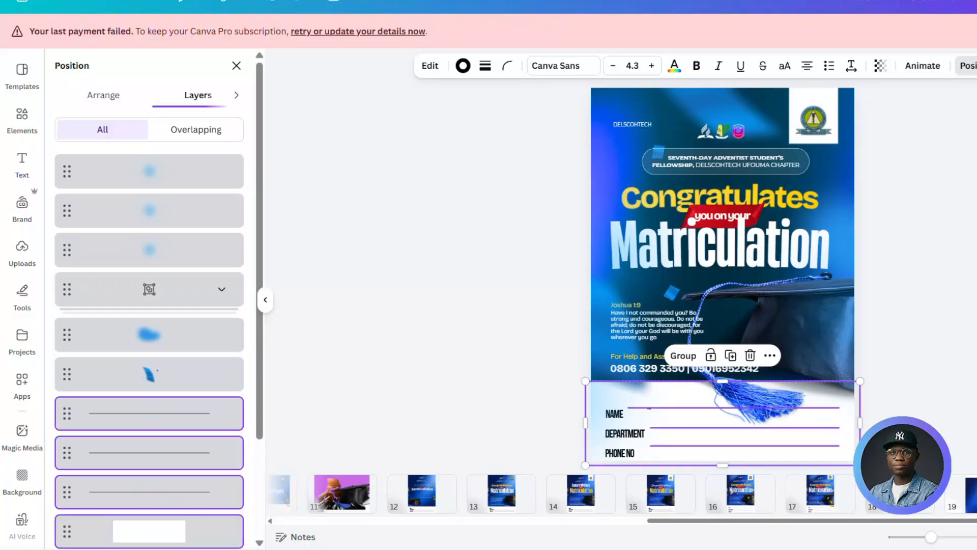
# Step: Move the round glow at the flyer's left edge up, clear of the white form panel
pyautogui.click(614, 387)
pyautogui.moveTo(614, 387); pyautogui.dragTo(605, 304)
pyautogui.moveTo(596, 349); pyautogui.dragTo(594, 258)
pyautogui.click(611, 344)
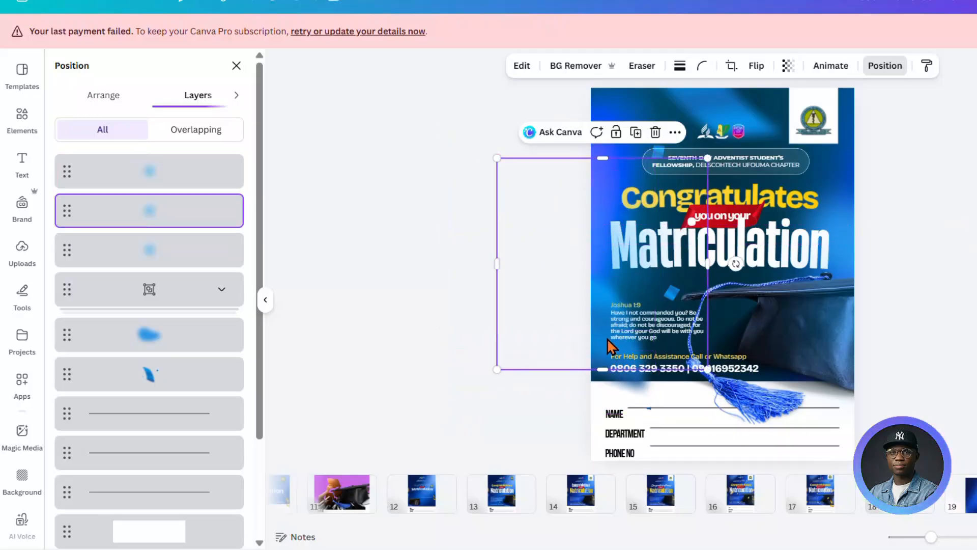
# Step: Send the tilted blurred confetti at the flyer's lower left behind the white form panel
pyautogui.click(604, 380)
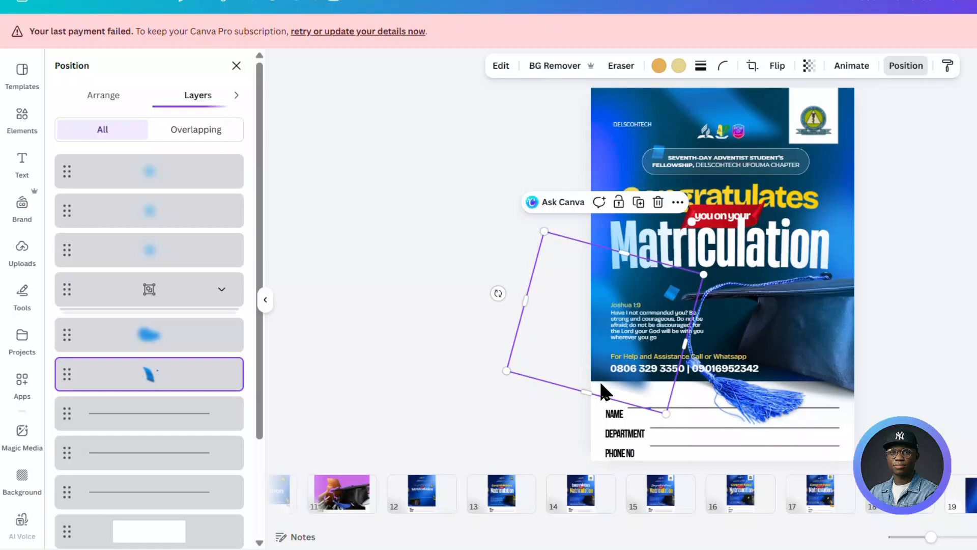
pyautogui.hotkey('ctrl', '[')
pyautogui.hotkey('ctrl', '[')
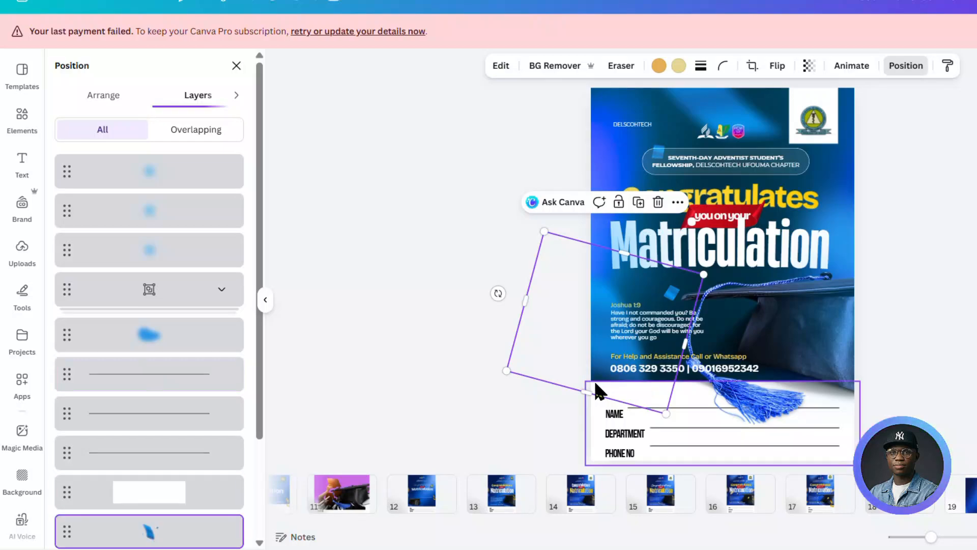
# Step: Move the round glow on the flyer's left side slightly higher and farther off the page edge
pyautogui.click(837, 320)
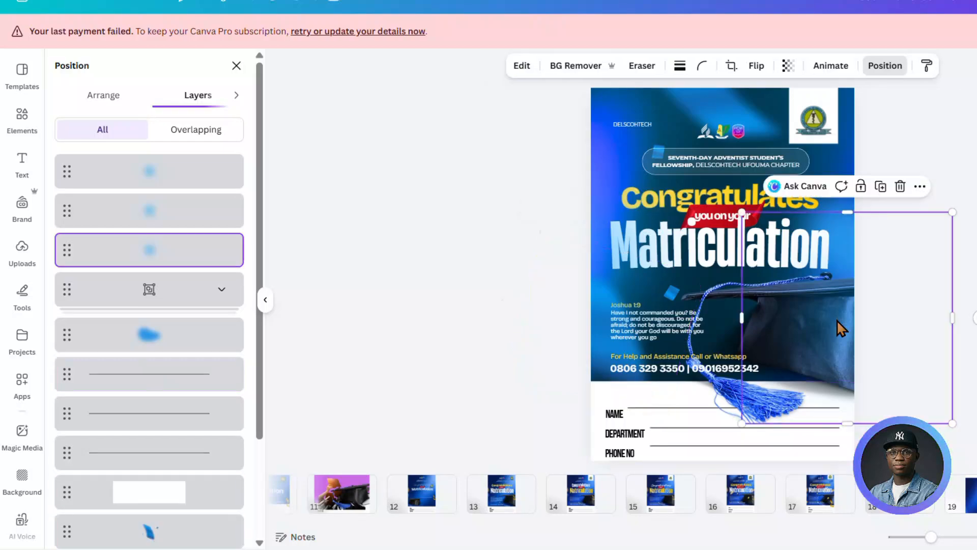
pyautogui.click(722, 303)
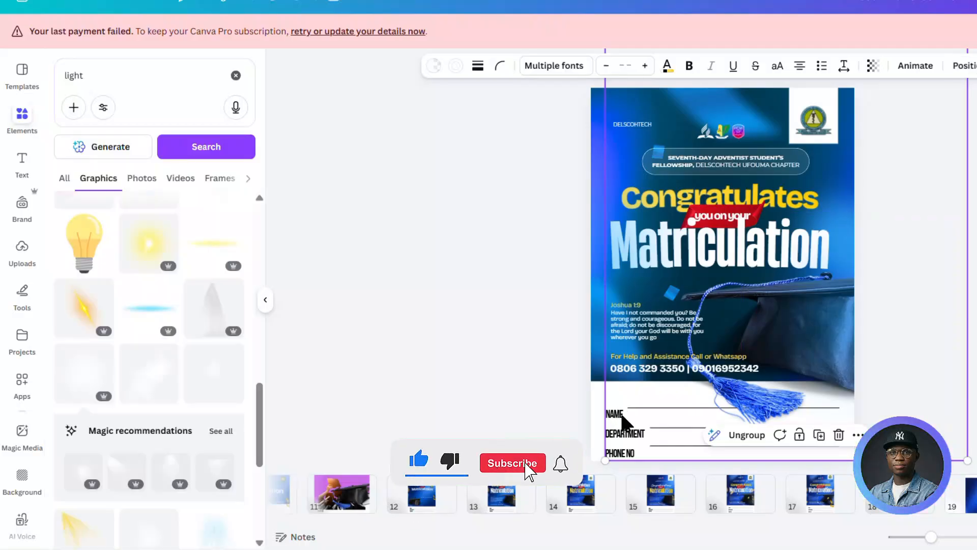
pyautogui.click(926, 328)
pyautogui.scroll(-2, 922, 365)
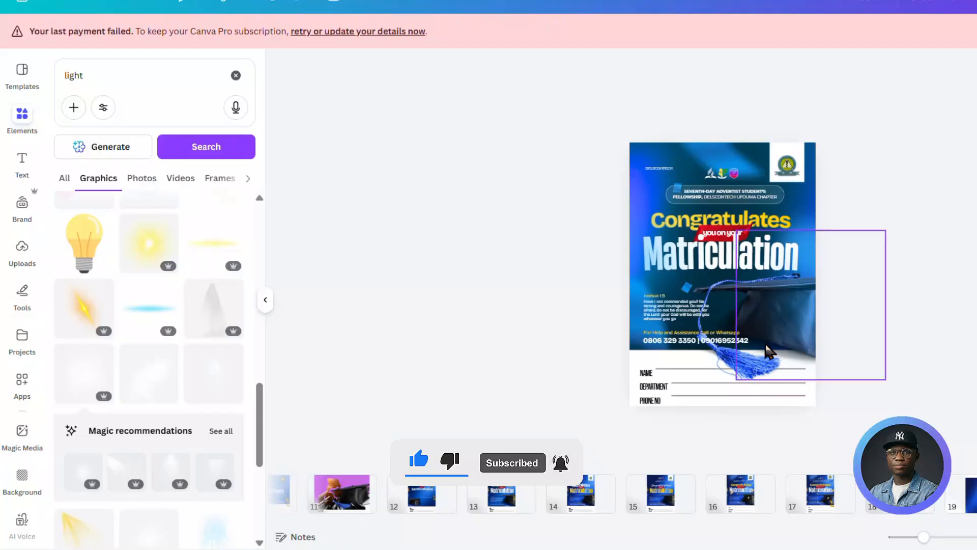
pyautogui.scroll(2, 766, 345)
pyautogui.moveTo(604, 264); pyautogui.dragTo(571, 272)
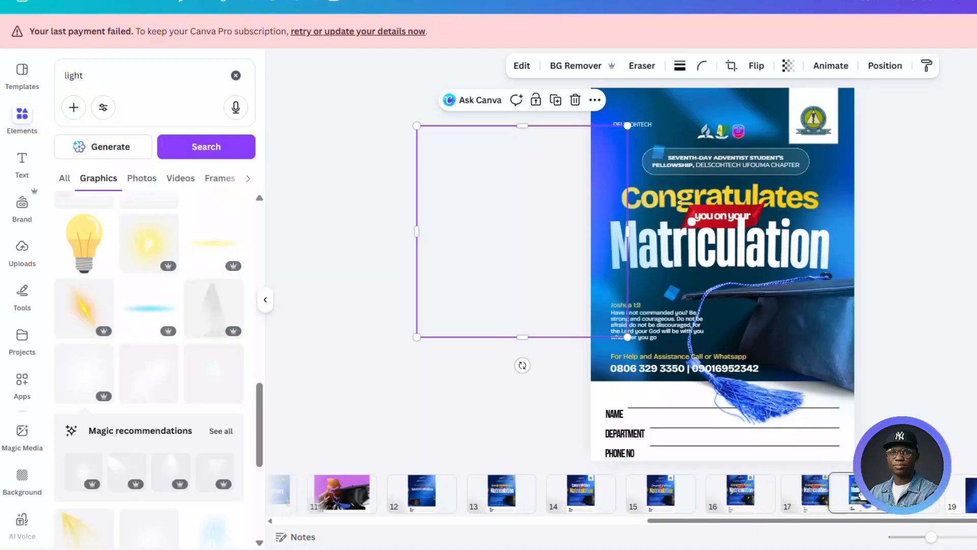
# Step: Compare the new flyer with the earlier version on page 17
pyautogui.click(880, 502)
pyautogui.click(824, 502)
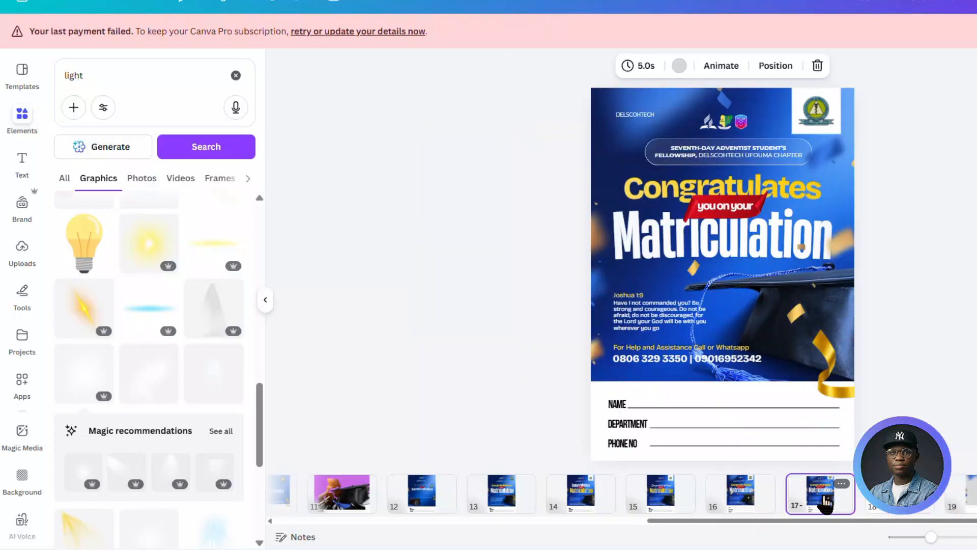
pyautogui.click(885, 500)
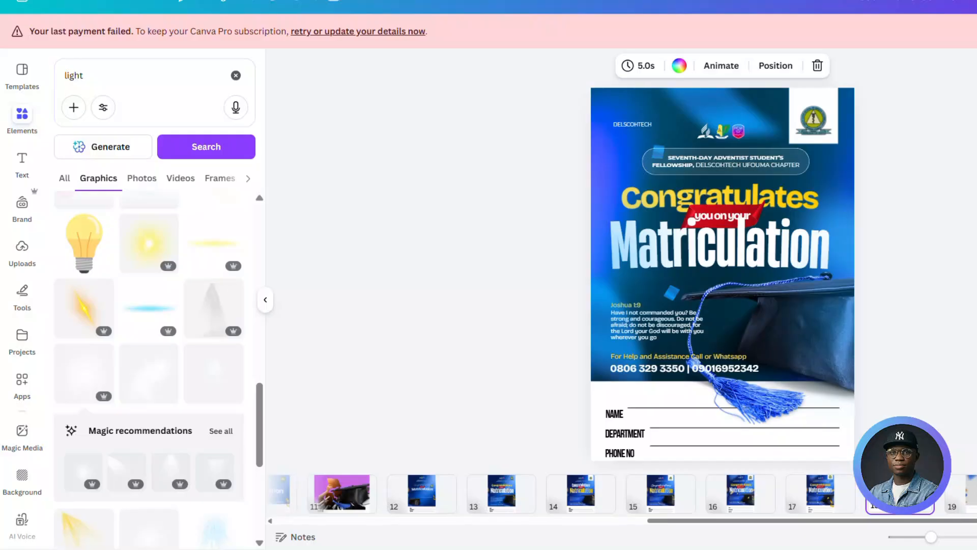
pyautogui.click(819, 502)
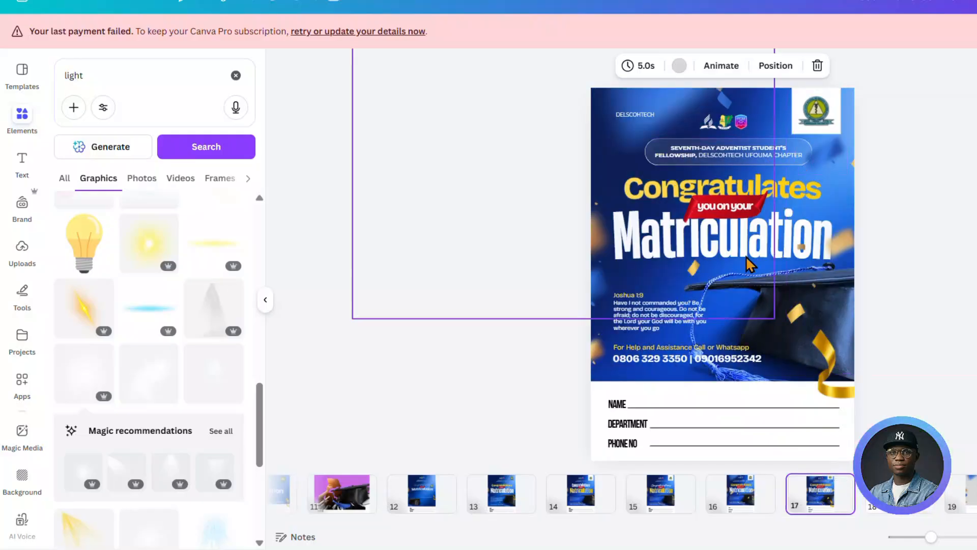
pyautogui.click(974, 497)
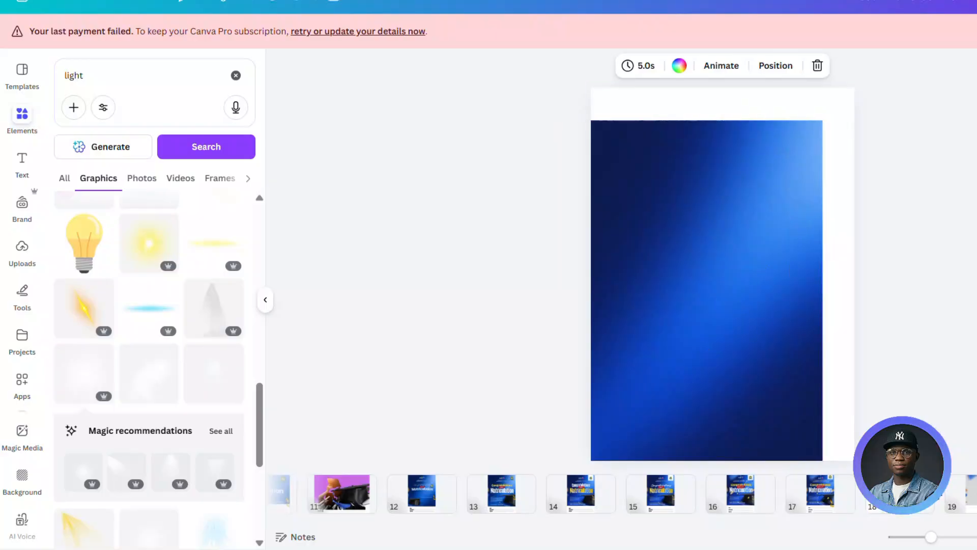
pyautogui.click(900, 512)
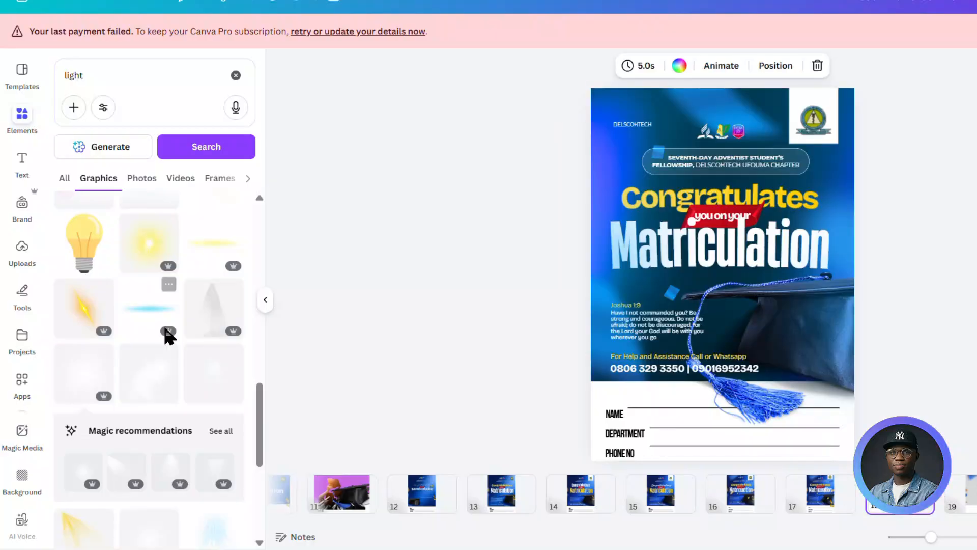
# Step: Insert a white light-beam graphic, then rotate and enlarge it to cover the flyer with light falling from the upper right corner
pyautogui.scroll(-3, 167, 337)
pyautogui.click(117, 317)
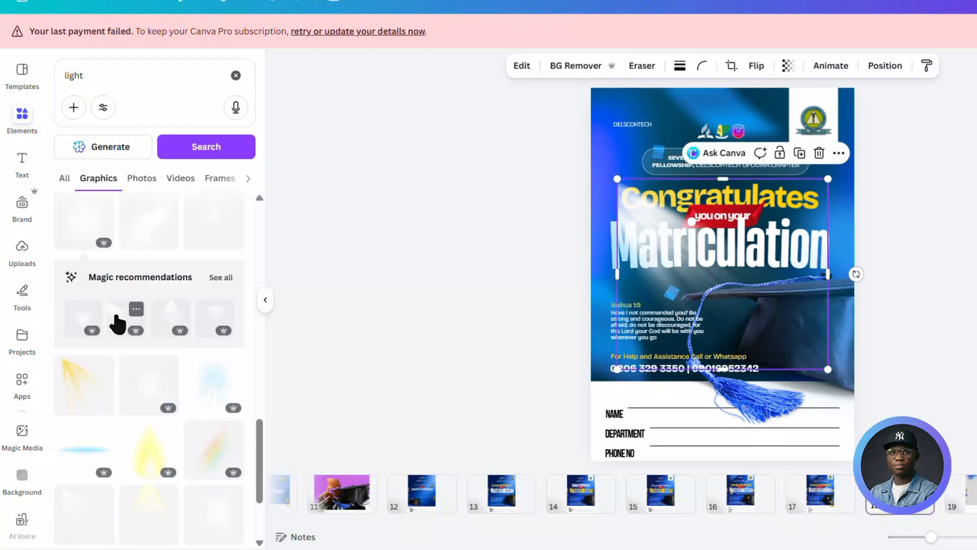
pyautogui.moveTo(739, 277); pyautogui.dragTo(829, 251)
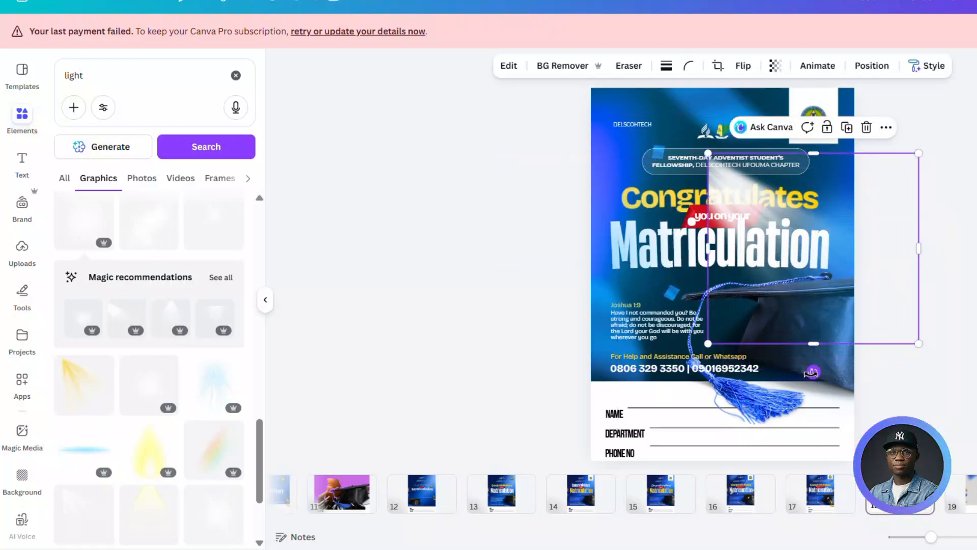
pyautogui.moveTo(814, 373); pyautogui.dragTo(691, 253)
pyautogui.moveTo(864, 213); pyautogui.dragTo(787, 218)
pyautogui.moveTo(829, 146); pyautogui.dragTo(974, 11)
pyautogui.moveTo(932, 144); pyautogui.dragTo(850, 246)
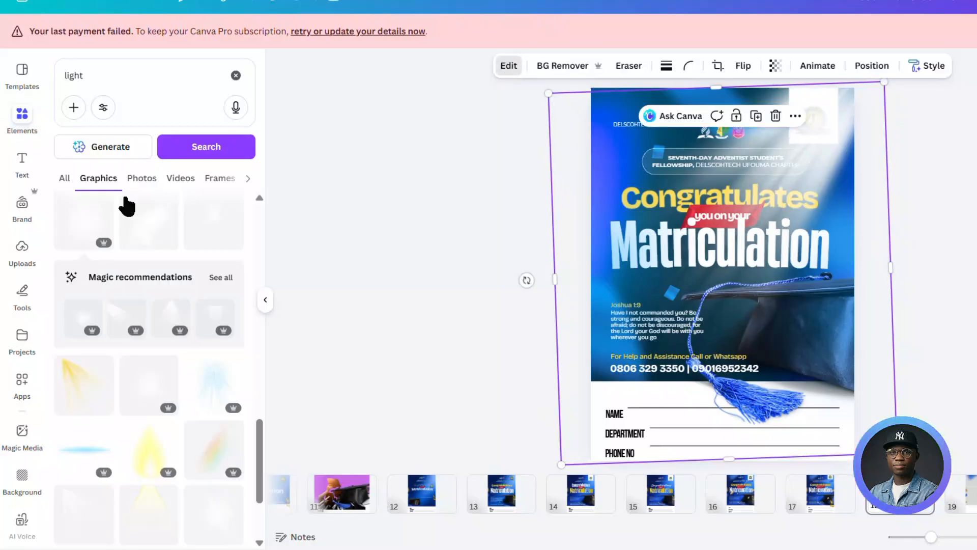
# Step: Blur the whole light-beam image at intensity 97 and set its transparency to 92
pyautogui.scroll(-2, 183, 362)
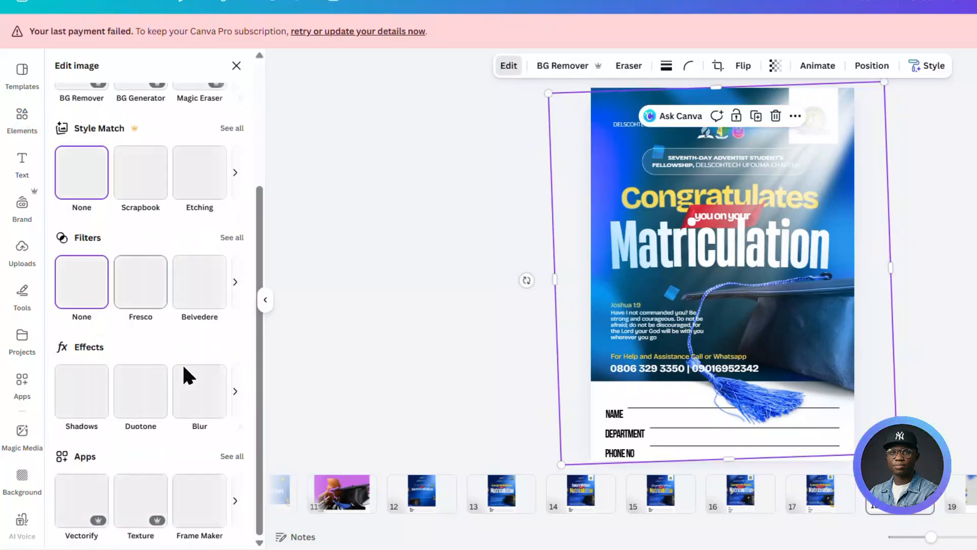
pyautogui.click(207, 398)
pyautogui.click(205, 107)
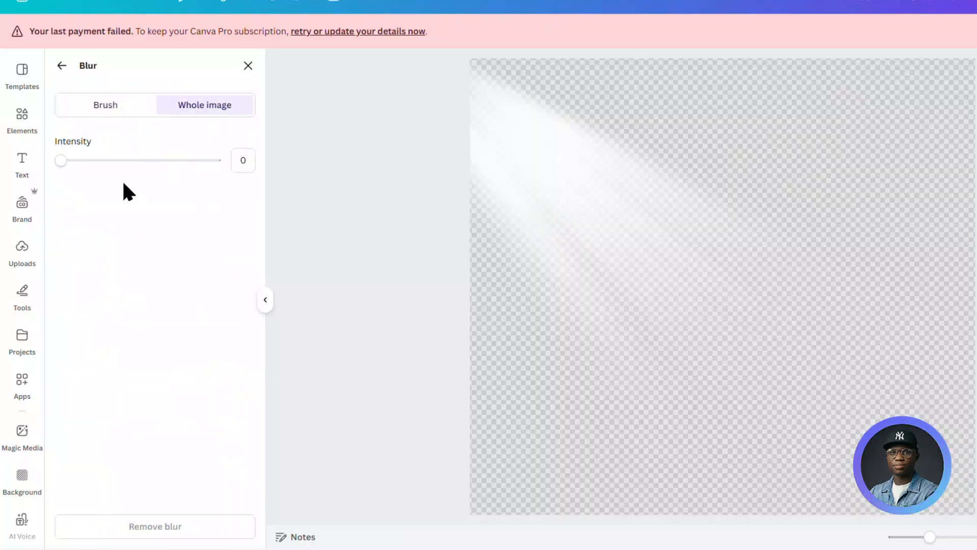
pyautogui.moveTo(125, 160); pyautogui.dragTo(214, 181)
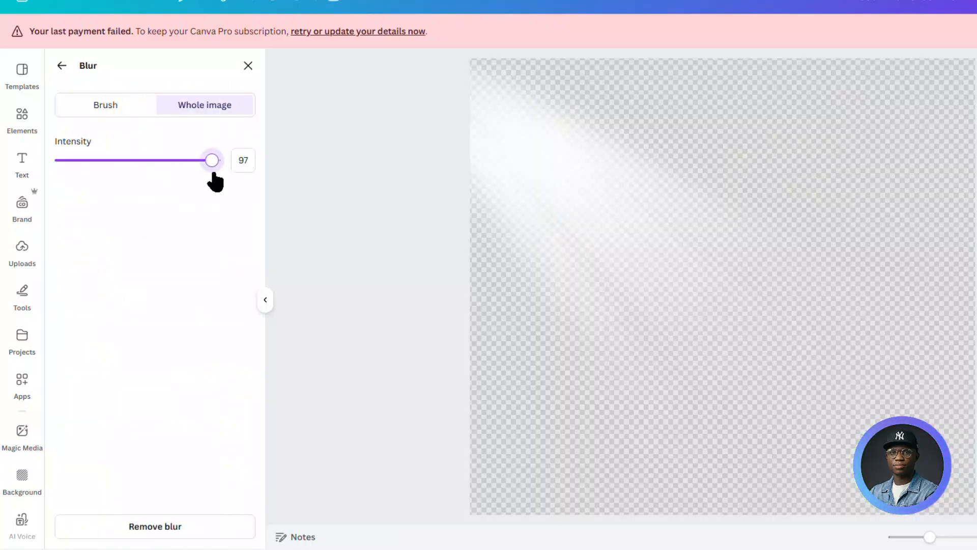
pyautogui.click(60, 65)
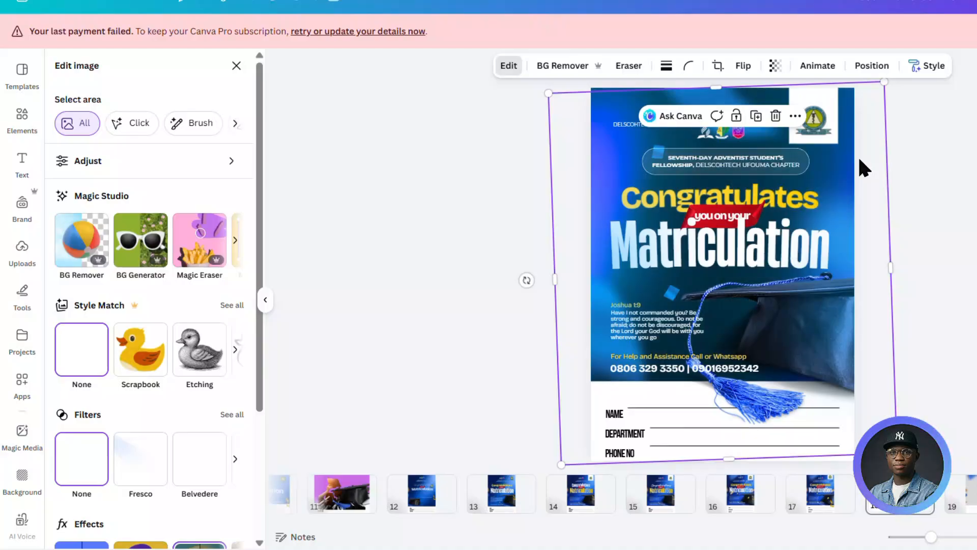
pyautogui.click(771, 66)
pyautogui.moveTo(779, 117); pyautogui.dragTo(800, 135)
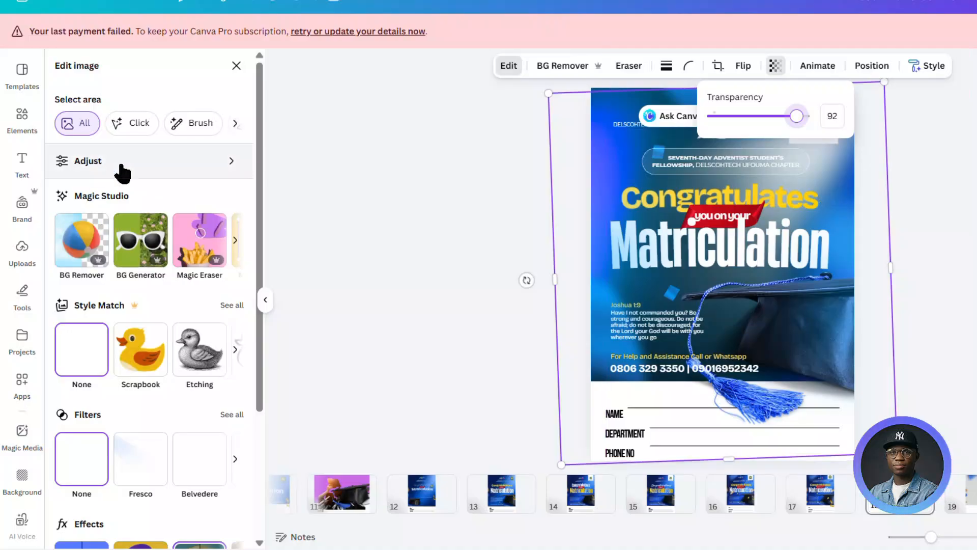
# Step: Apply the Sea Blue duotone with highlight colour #00A0FF to the light beam and move the beam slightly down
pyautogui.scroll(-3, 153, 305)
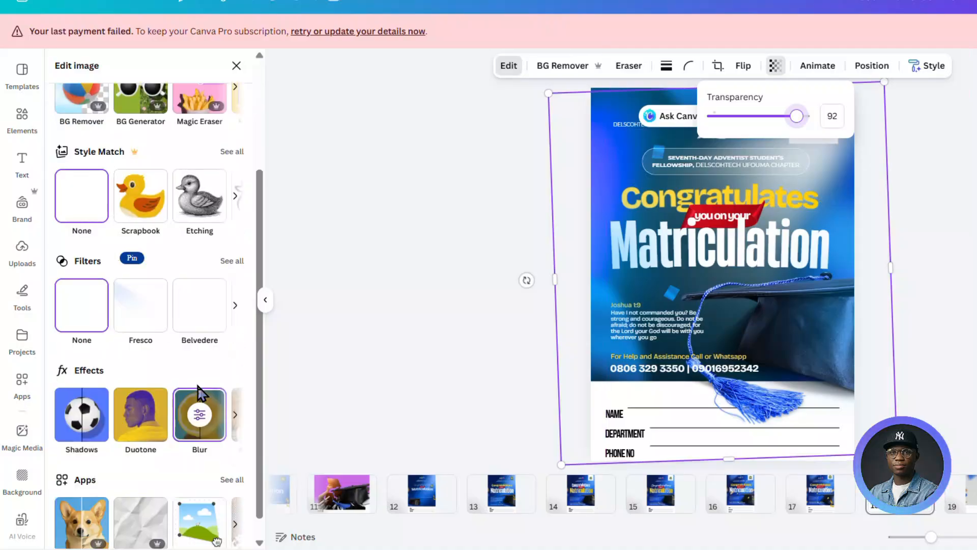
pyautogui.click(133, 424)
pyautogui.scroll(-3, 221, 305)
pyautogui.scroll(1, 213, 244)
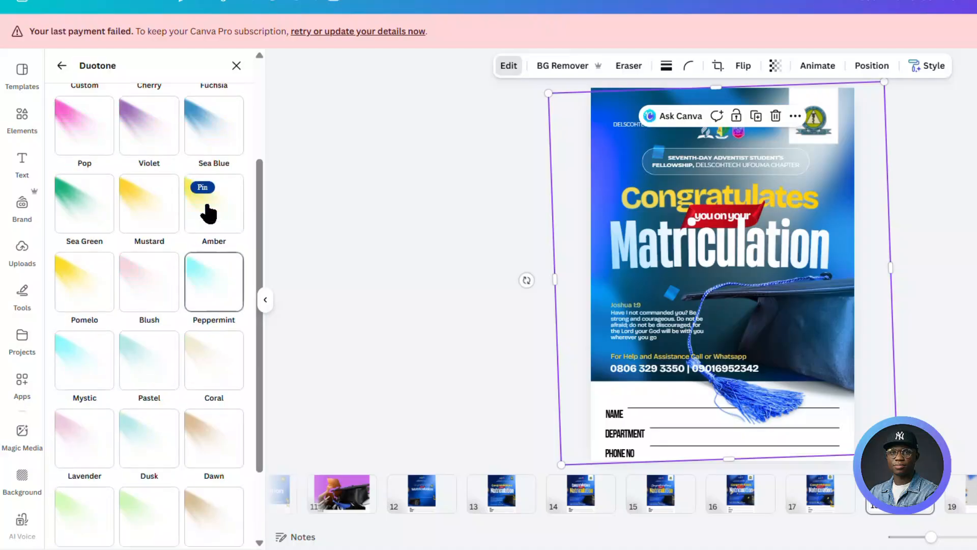
pyautogui.scroll(1, 207, 214)
pyautogui.click(215, 227)
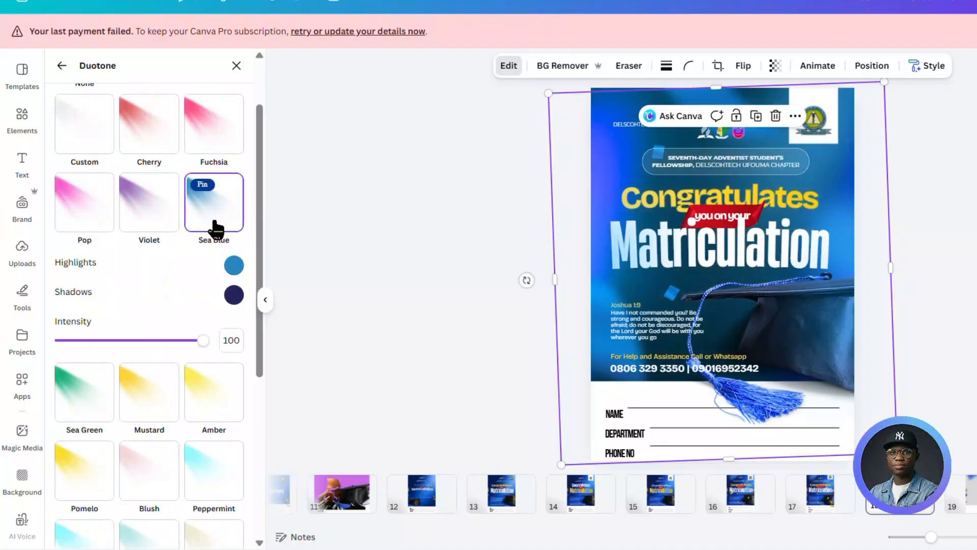
pyautogui.click(233, 265)
pyautogui.moveTo(372, 308); pyautogui.dragTo(487, 261)
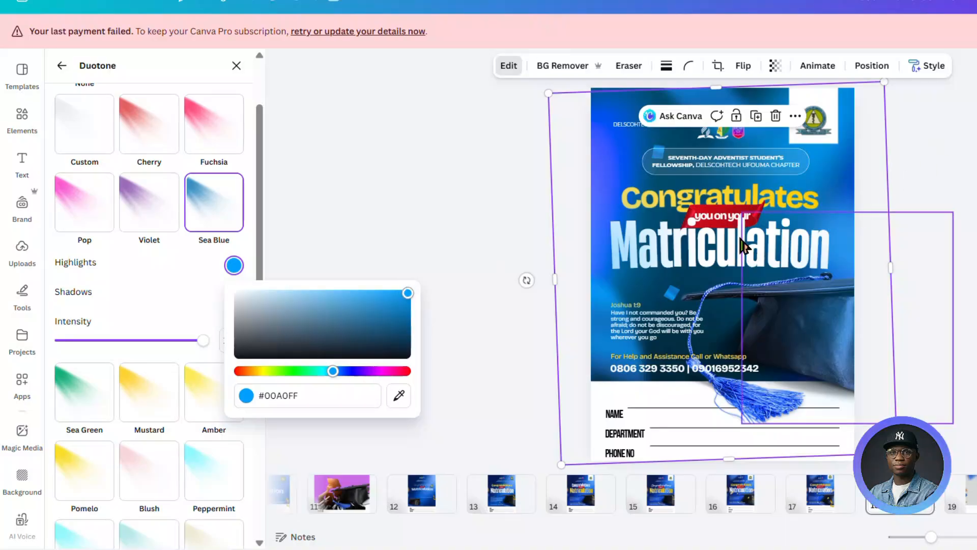
pyautogui.moveTo(872, 151); pyautogui.dragTo(827, 168)
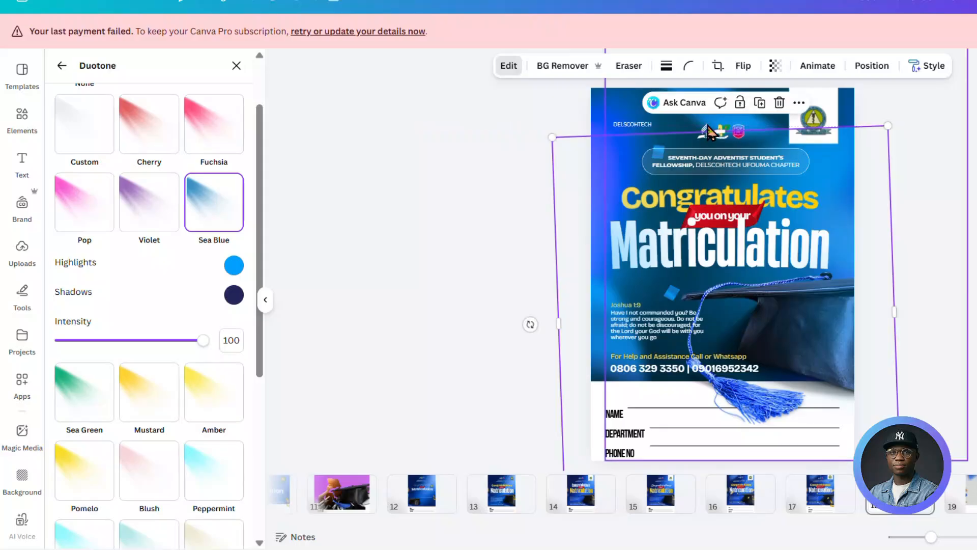
# Step: Select the confetti graphic near the logos from the layer list and move it to the flyer's lower right, over the cap and form panel
pyautogui.click(705, 110)
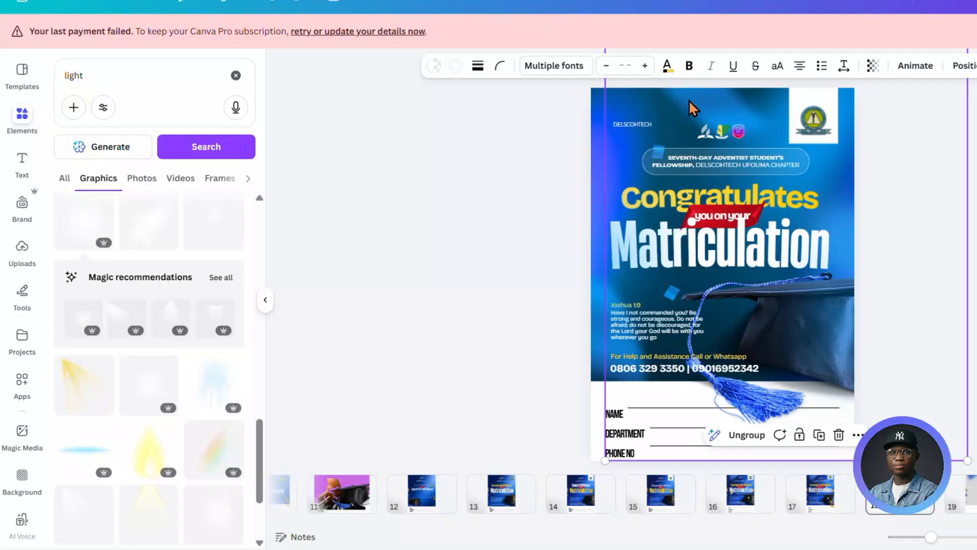
pyautogui.click(951, 68)
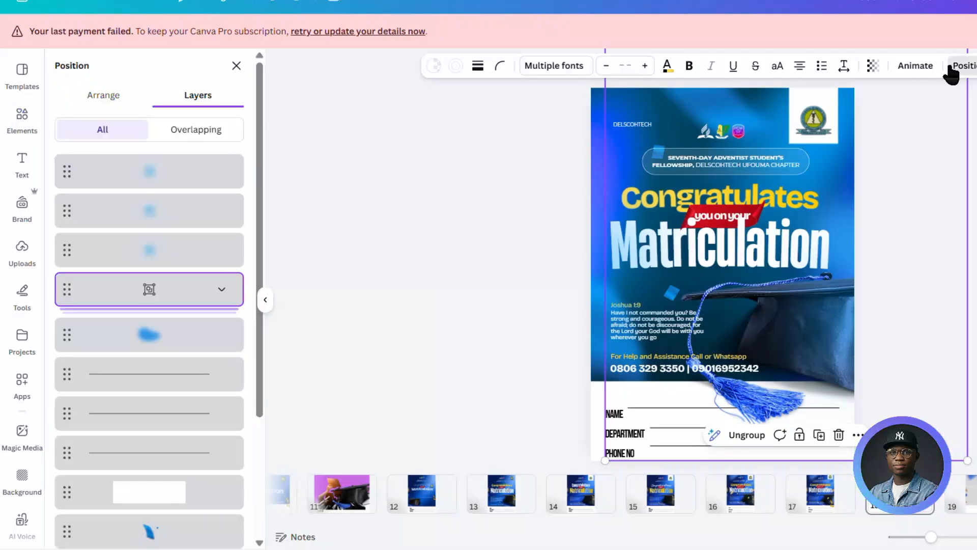
pyautogui.scroll(-3, 170, 377)
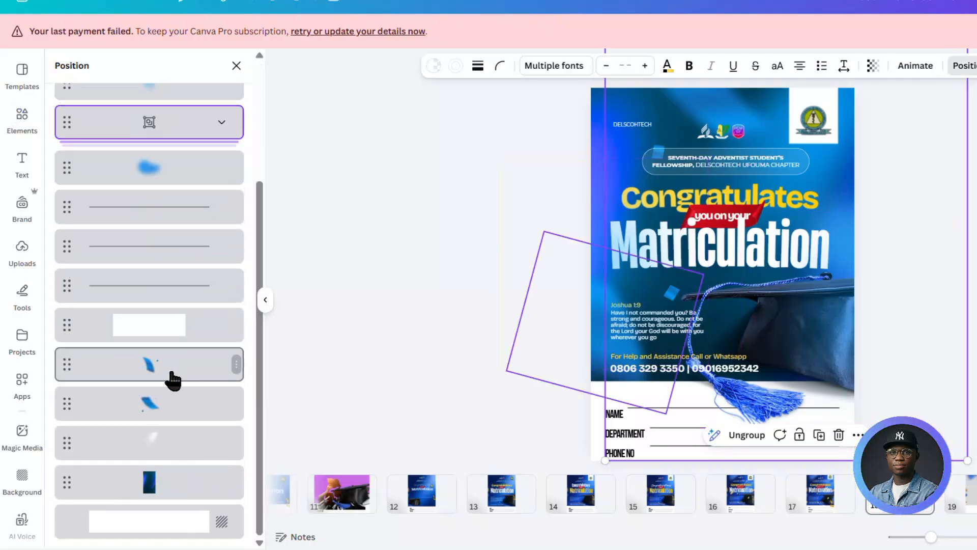
pyautogui.click(178, 169)
pyautogui.scroll(-3, 181, 395)
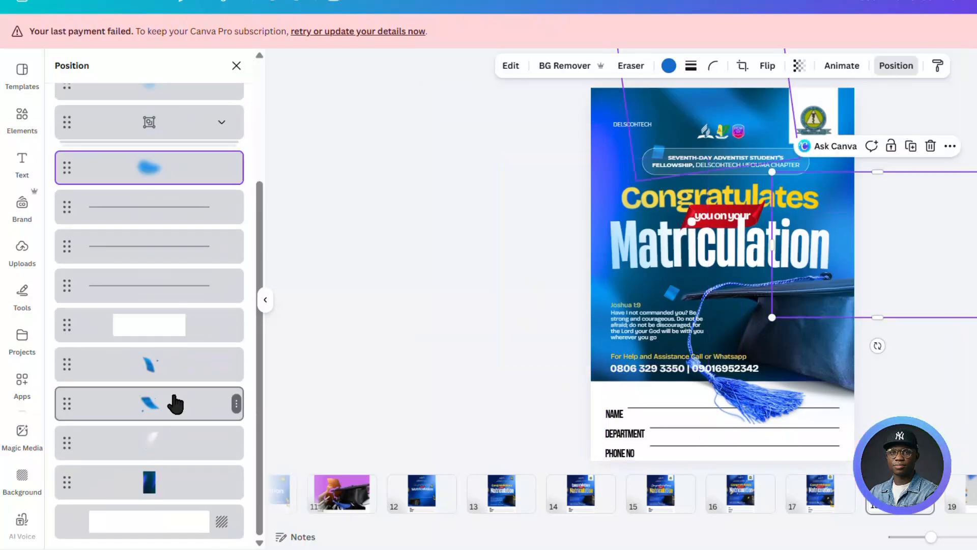
pyautogui.click(182, 367)
pyautogui.click(168, 410)
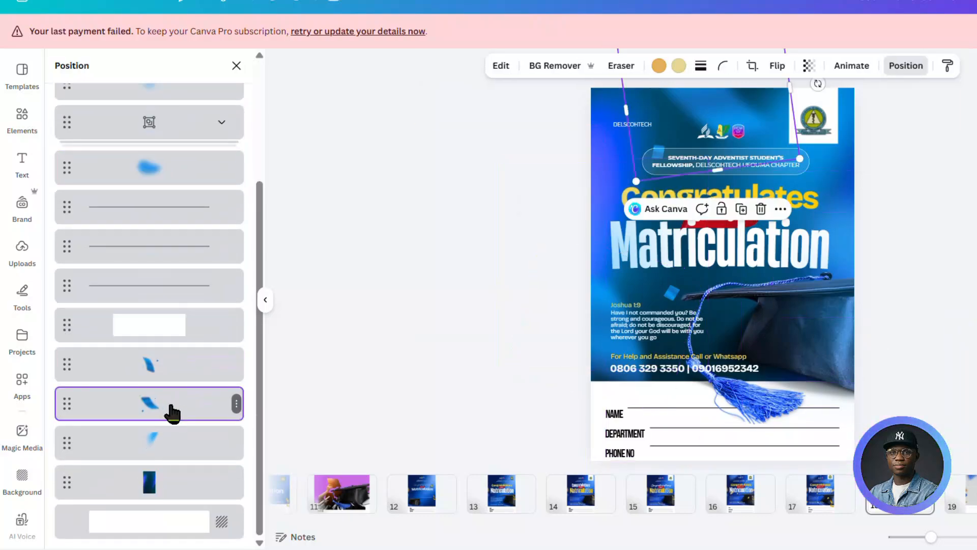
pyautogui.moveTo(686, 99); pyautogui.dragTo(578, 107)
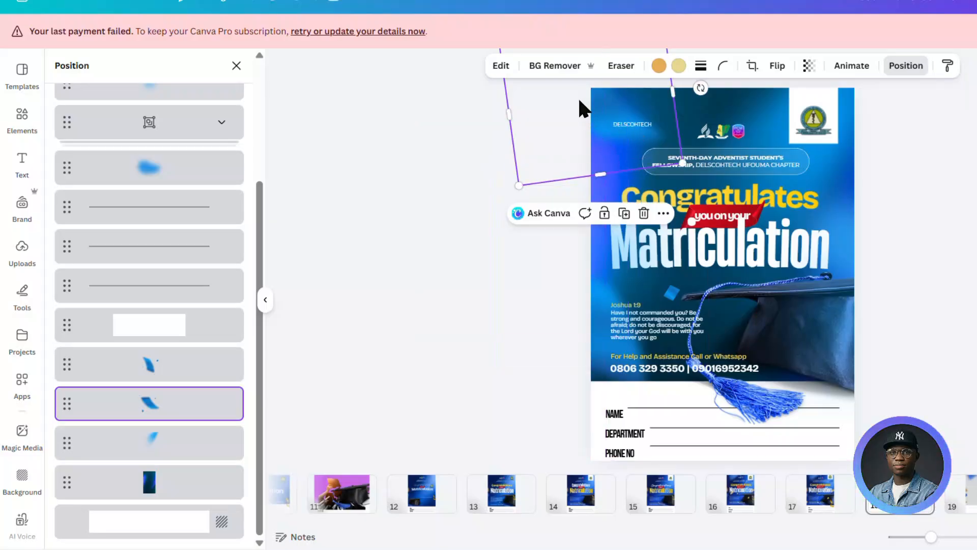
pyautogui.moveTo(584, 105); pyautogui.dragTo(466, 252)
pyautogui.moveTo(726, 279); pyautogui.dragTo(861, 384)
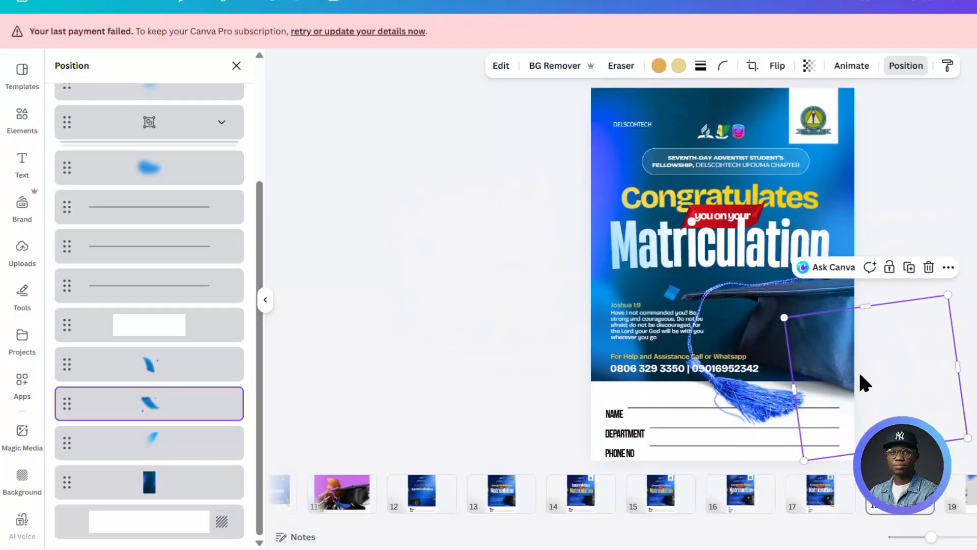
# Step: Bring the confetti graphic forward above the form panel and main group, and shift it up so its piece sits on the blue area's lower right edge
pyautogui.hotkey('ctrl', ']')
pyautogui.hotkey('ctrl', ']')
pyautogui.hotkey('ctrl', ']')
pyautogui.hotkey('ctrl', ']')
pyautogui.hotkey('ctrl', ']')
pyautogui.hotkey('ctrl', ']')
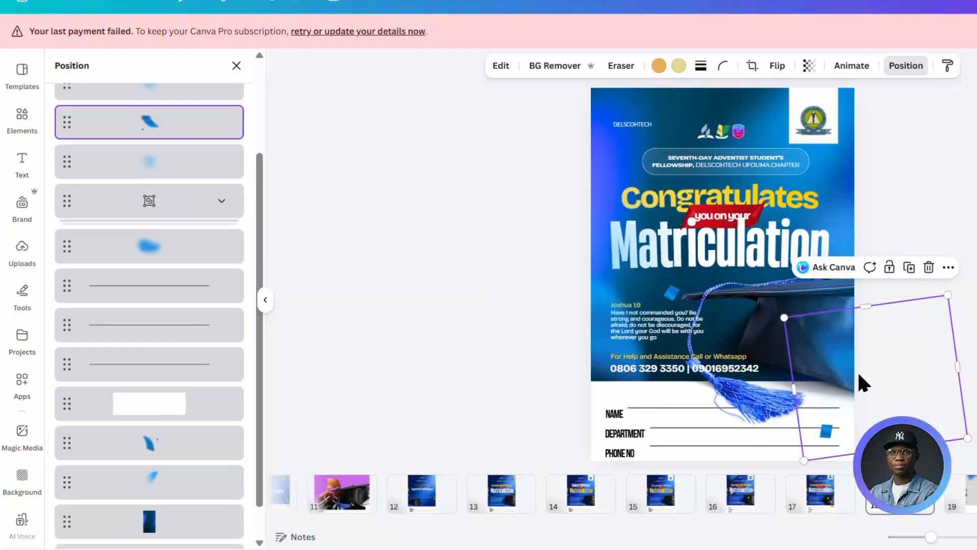
pyautogui.moveTo(825, 346); pyautogui.dragTo(837, 308)
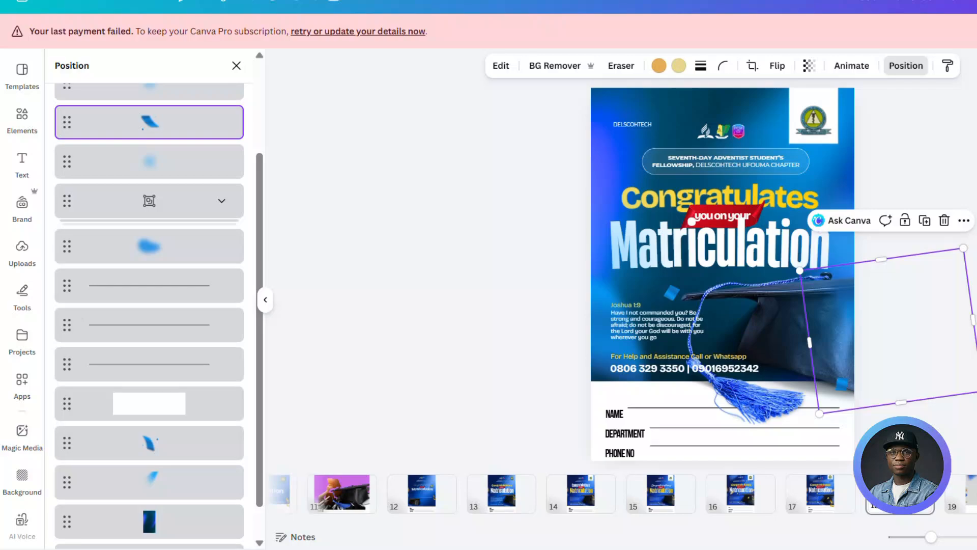